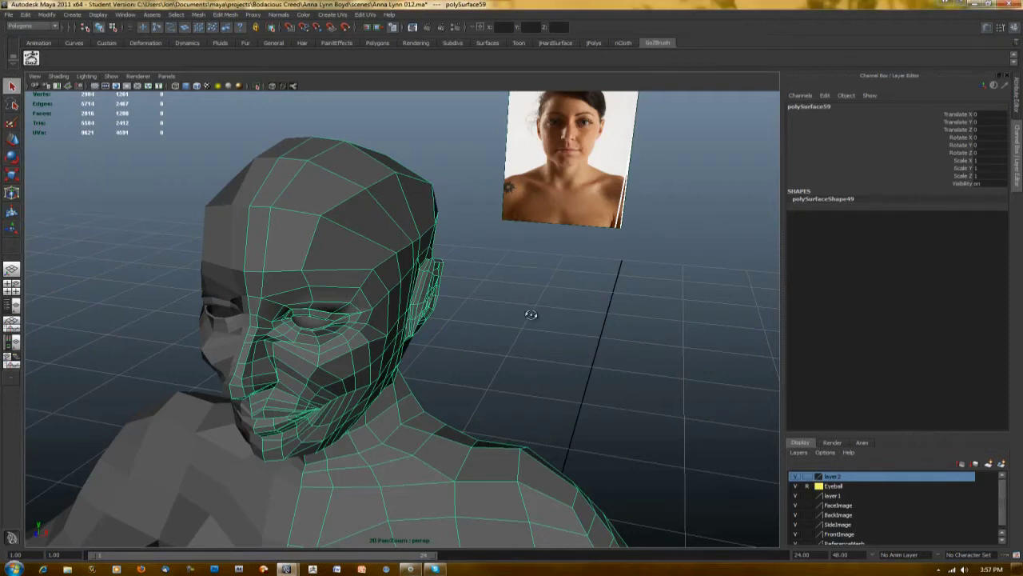
- Inspect the female body mesh from several angles and select its mirrored half, polySurface60
alt+drag(530, 315, 587, 296)
scroll(575, 295, down, 5)
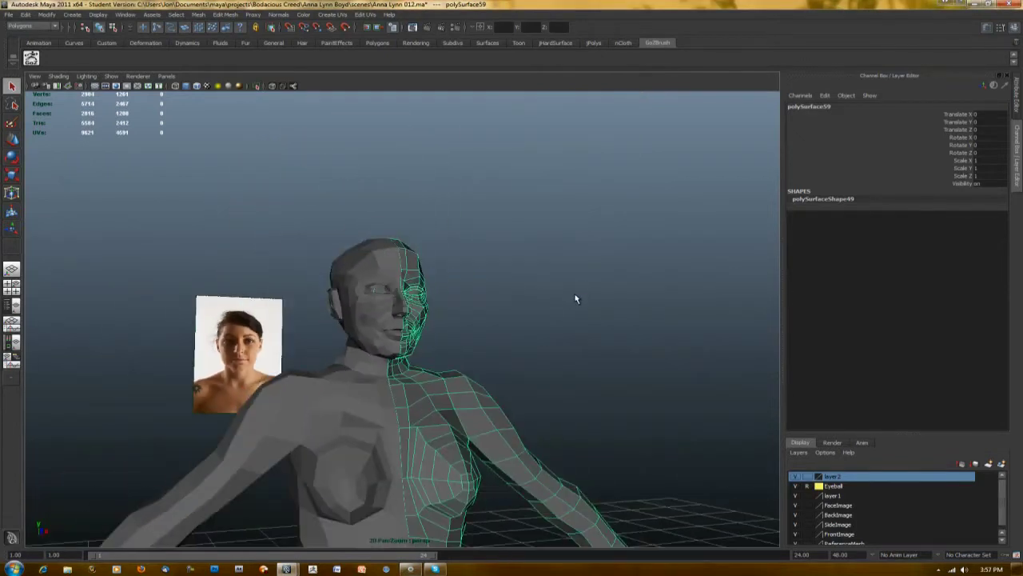
alt+drag(584, 333, 612, 242)
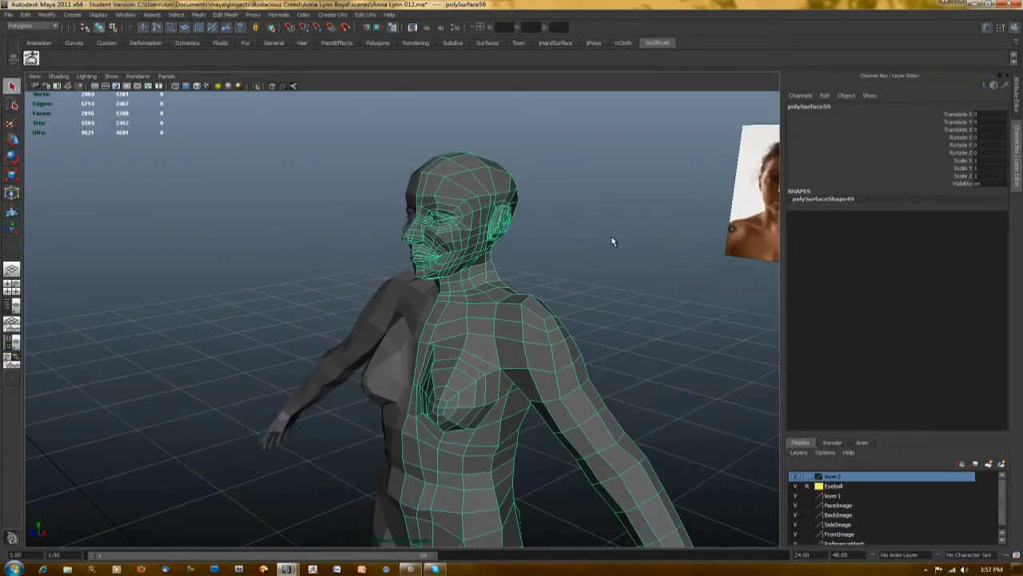
alt+drag(614, 281, 587, 230)
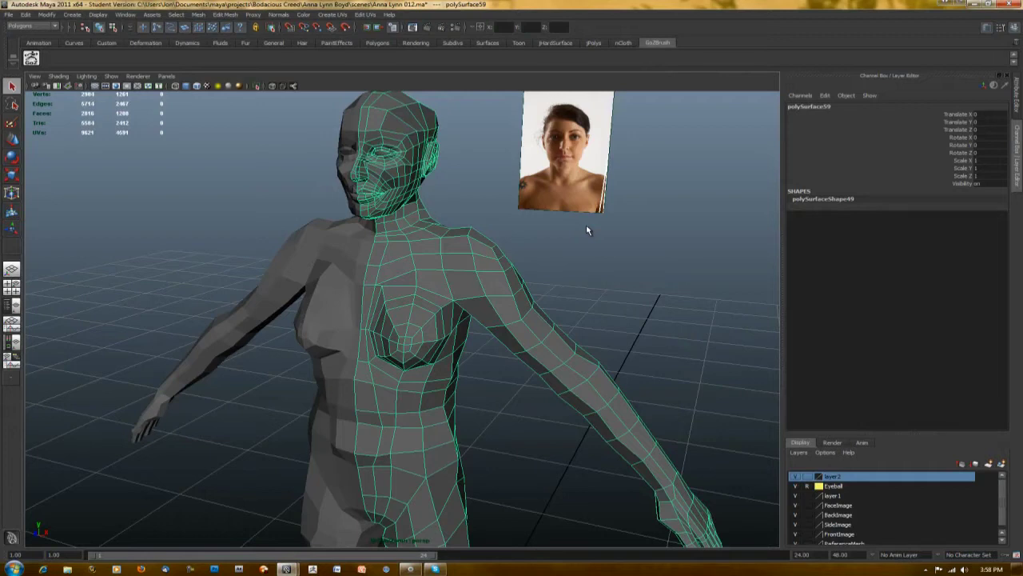
alt+drag(586, 226, 626, 233)
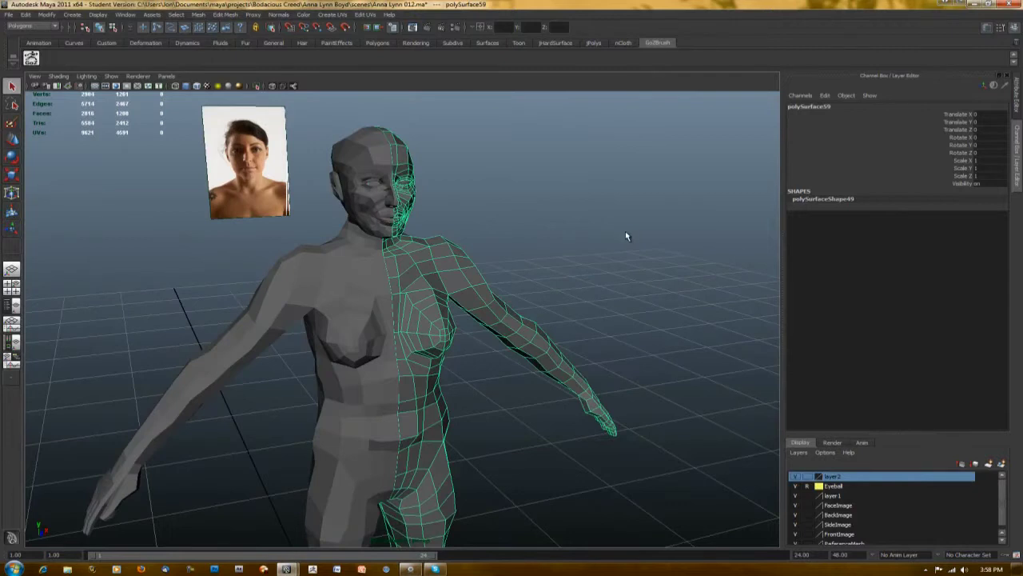
click(248, 324)
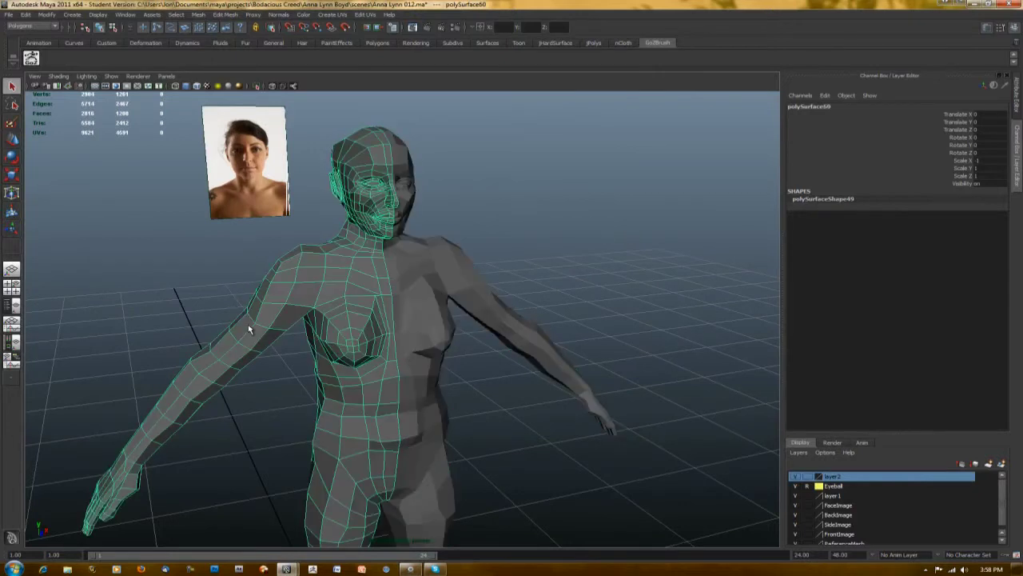
mouse_move(615, 275)
alt+mouse_down()
mouse_move(598, 297)
mouse_move(618, 272)
alt+mouse_up()
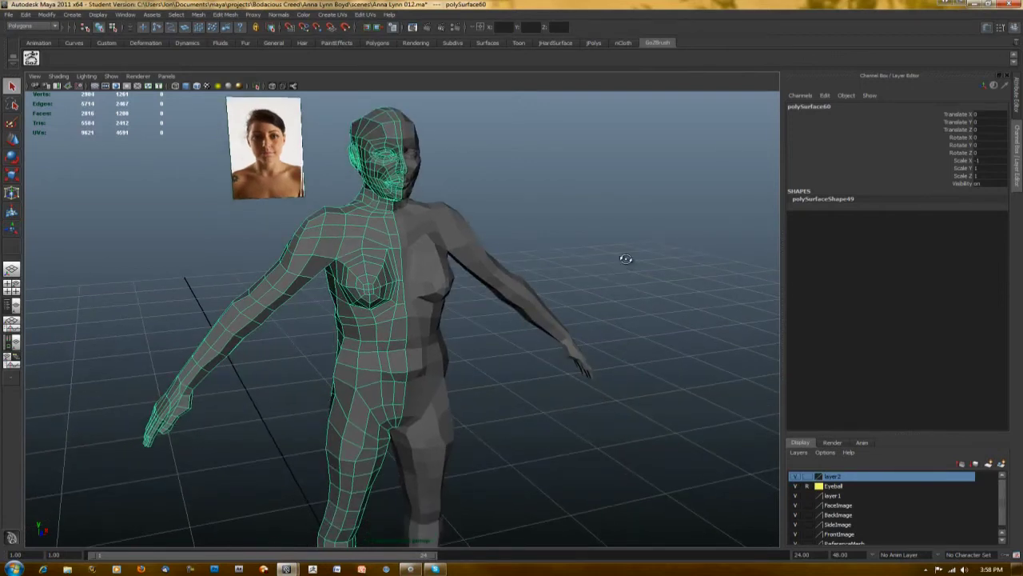
mouse_move(623, 255)
alt+mouse_down()
mouse_move(608, 258)
mouse_move(621, 263)
alt+mouse_up()
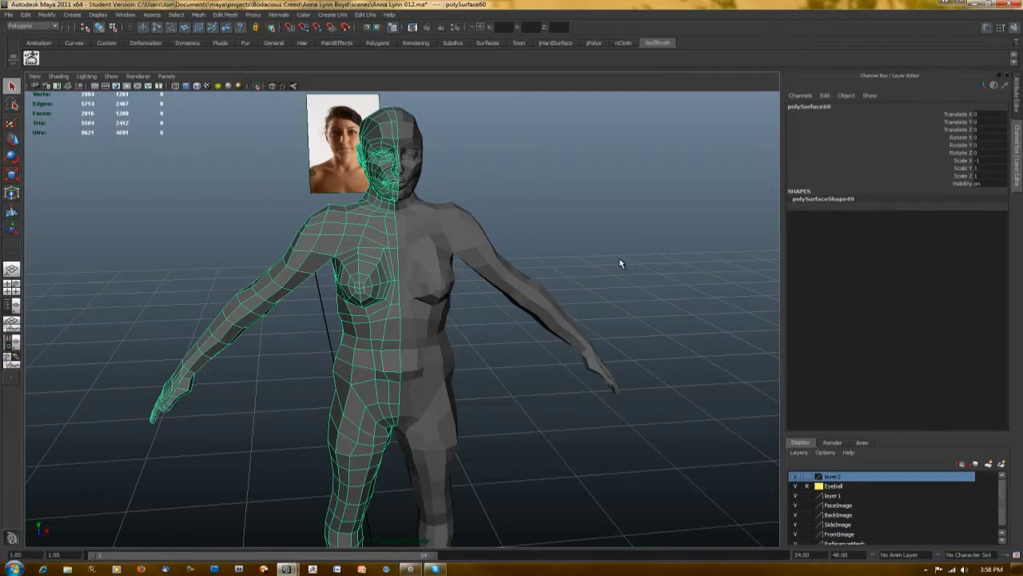
- Delete the mirrored half polySurface60 and select the remaining half, polySurface59
key(Delete)
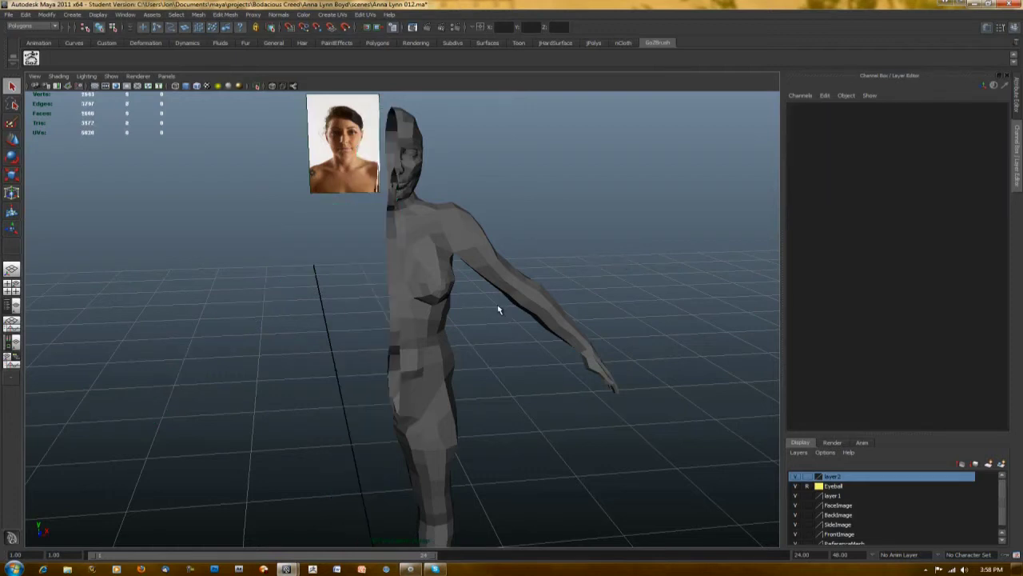
alt+drag(486, 296, 482, 306)
click(433, 257)
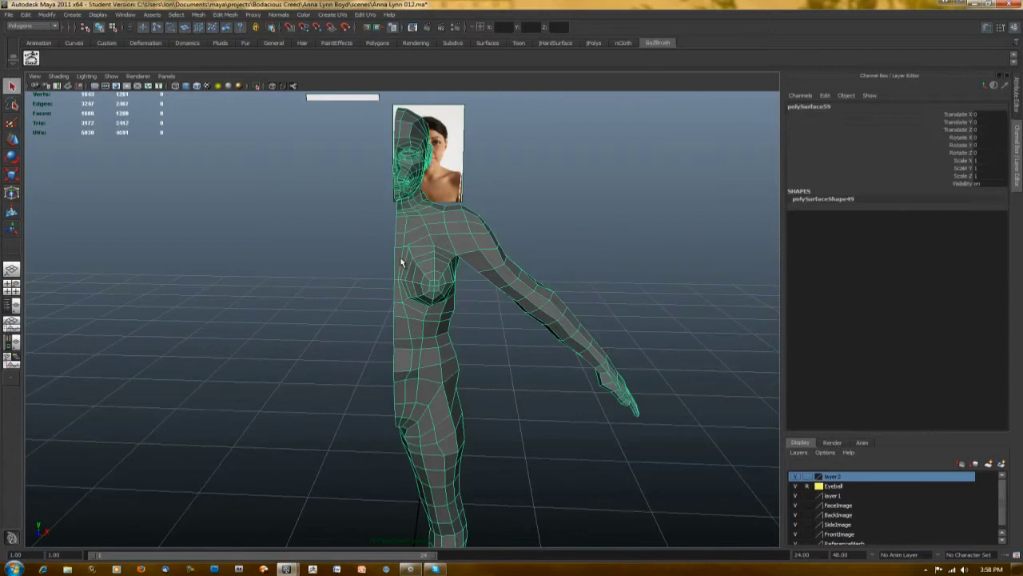
- Switch to Edge mode and select the full edge loop around the neck
alt+drag(535, 339, 559, 273)
scroll(559, 353, up, 3)
alt+drag(545, 140, 423, 290)
scroll(440, 246, up, 3)
scroll(440, 245, up, 3)
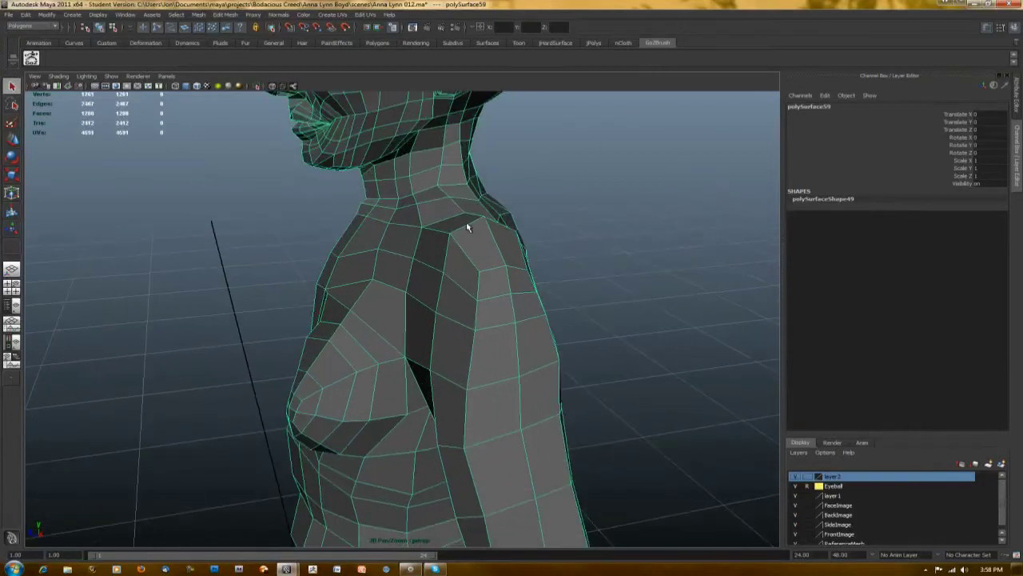
alt+drag(469, 221, 599, 309)
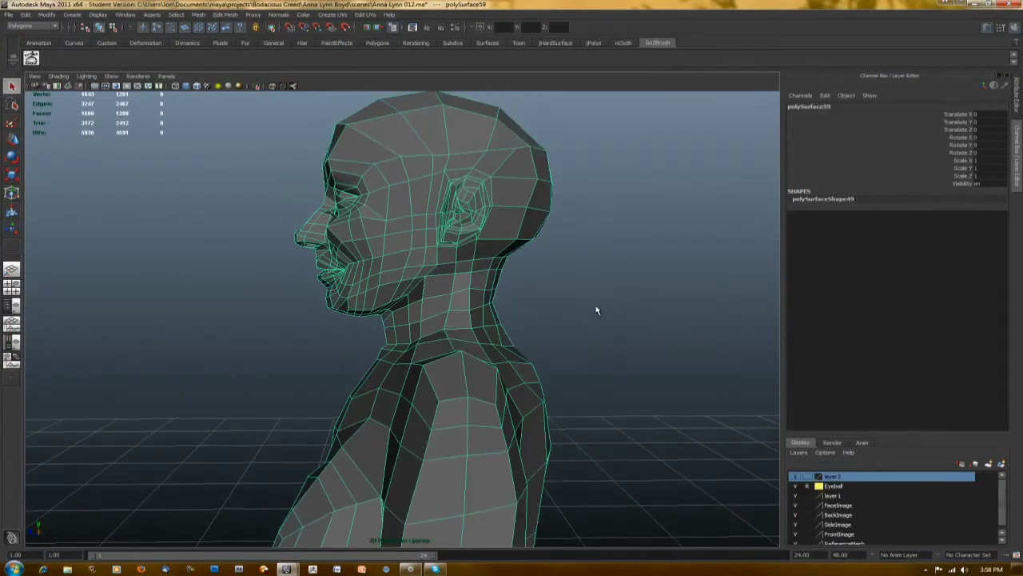
right_drag(441, 302, 439, 283)
click(435, 293)
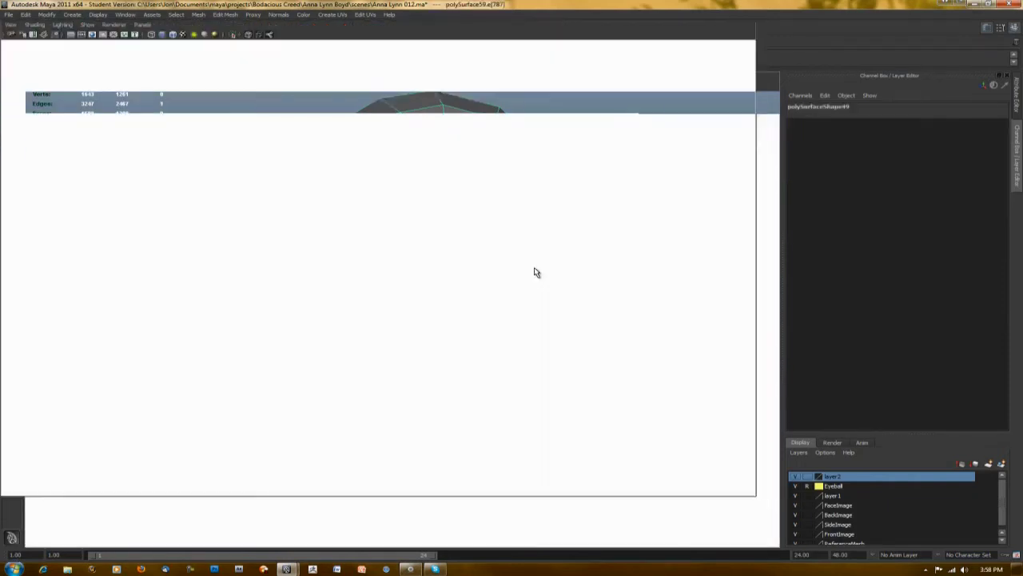
ctrl+right_drag(536, 272, 628, 298)
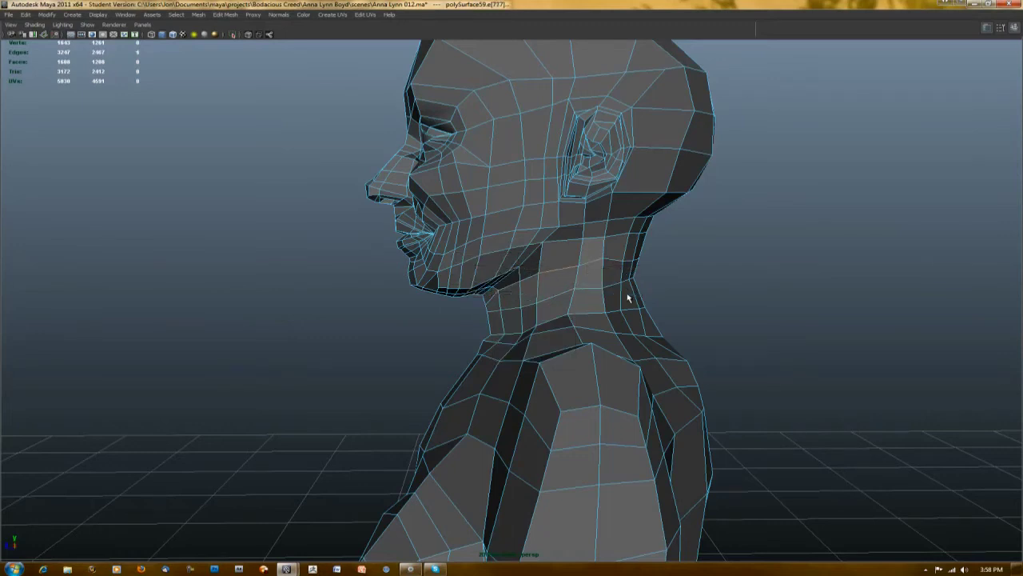
- Zoom in on the mouth and turn a picked inner-lip edge into an edge loop
key(ctrl+space)
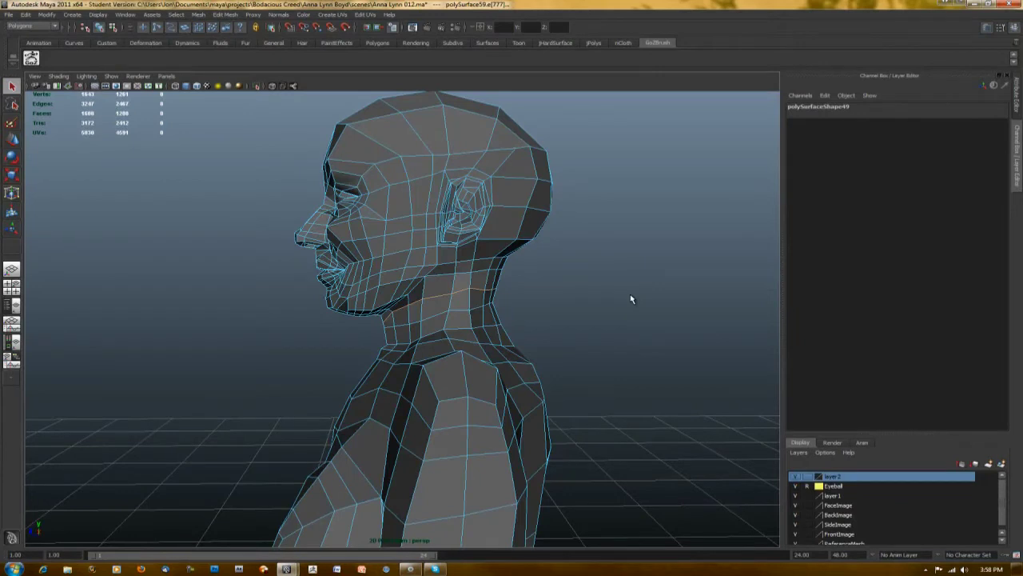
alt+drag(610, 304, 494, 317)
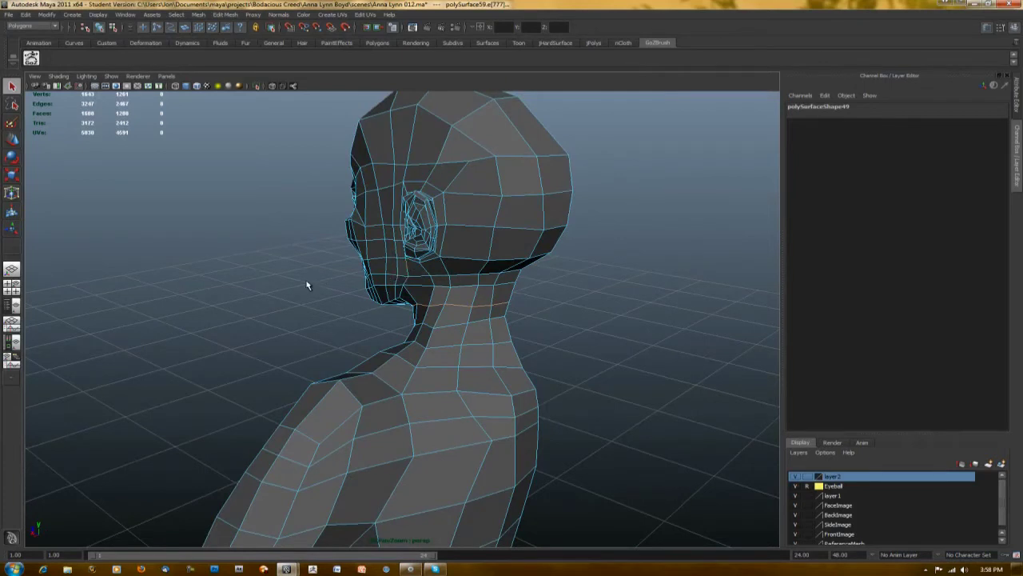
alt+drag(306, 283, 357, 285)
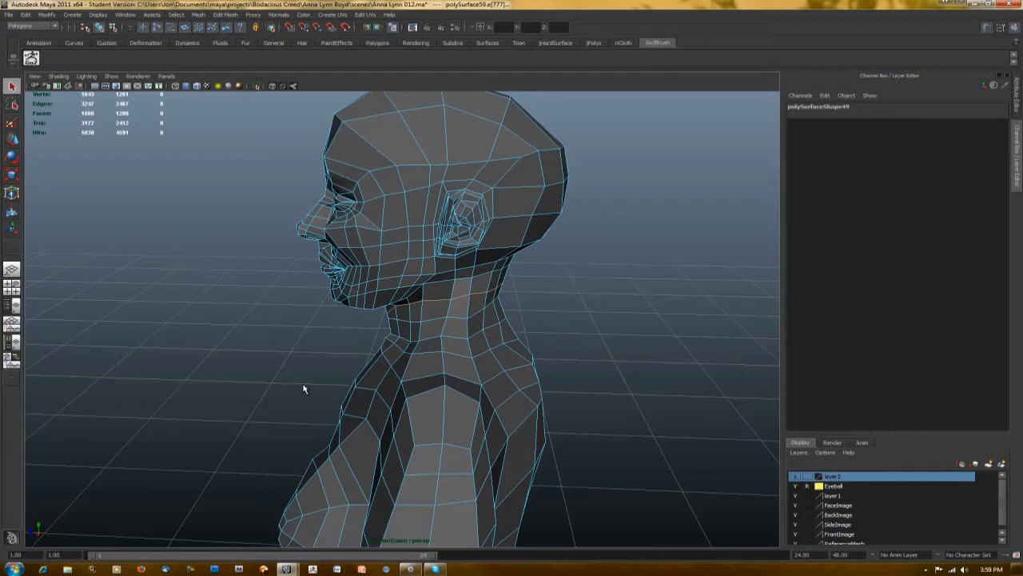
alt+drag(306, 388, 496, 377)
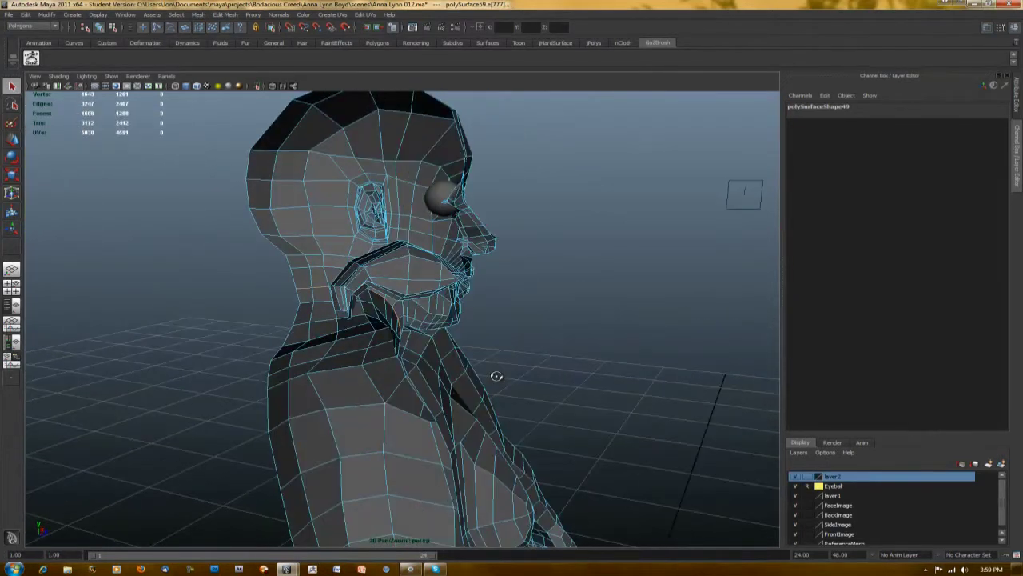
scroll(532, 304, up, 3)
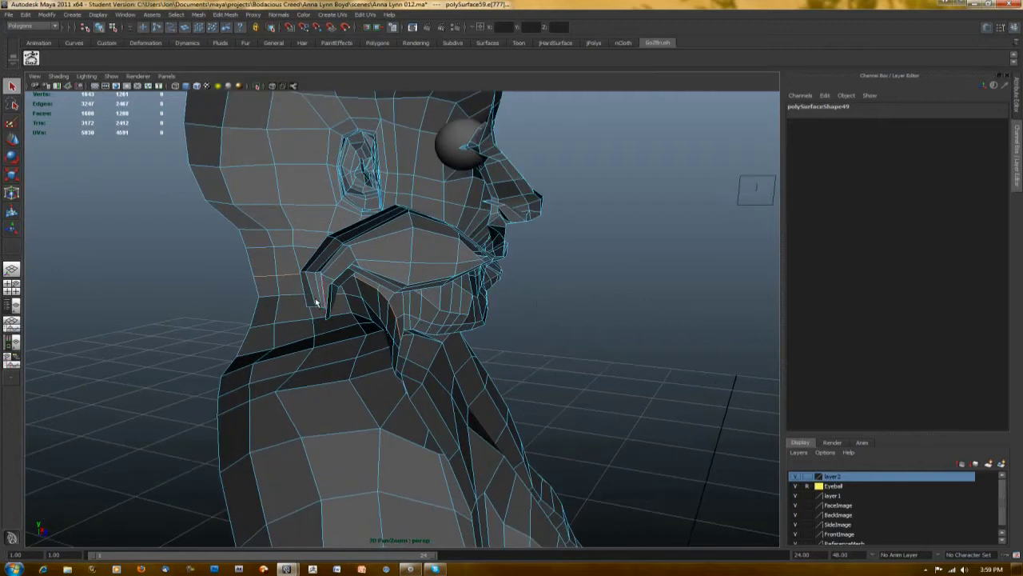
scroll(520, 306, down, 2)
scroll(530, 313, up, 6)
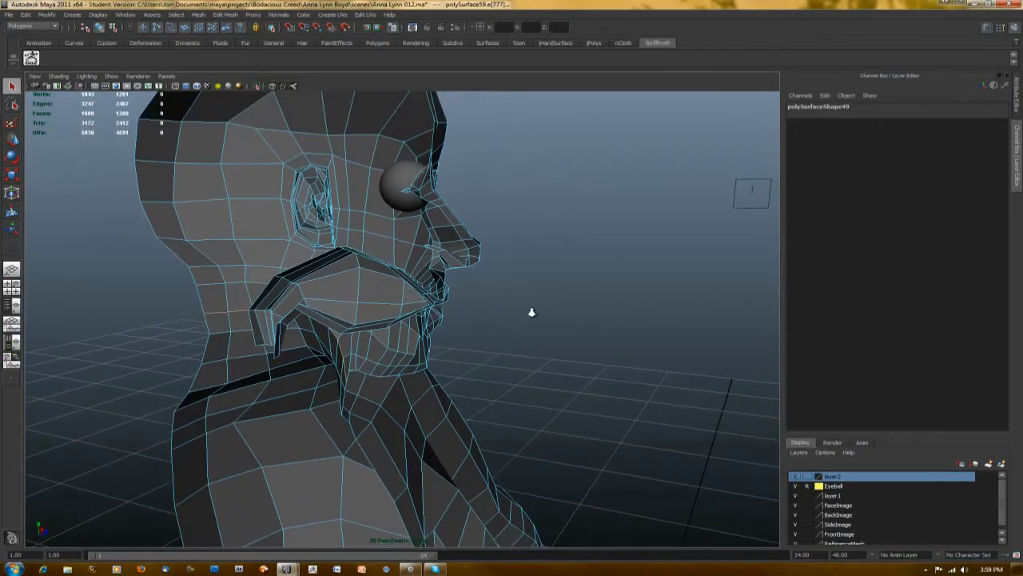
scroll(543, 316, up, 2)
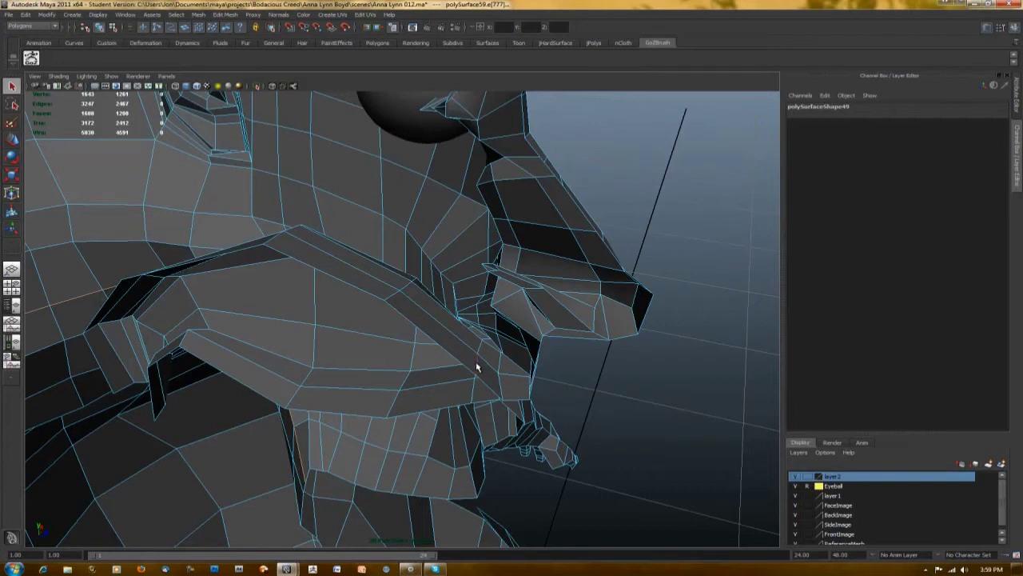
key(ctrl+space)
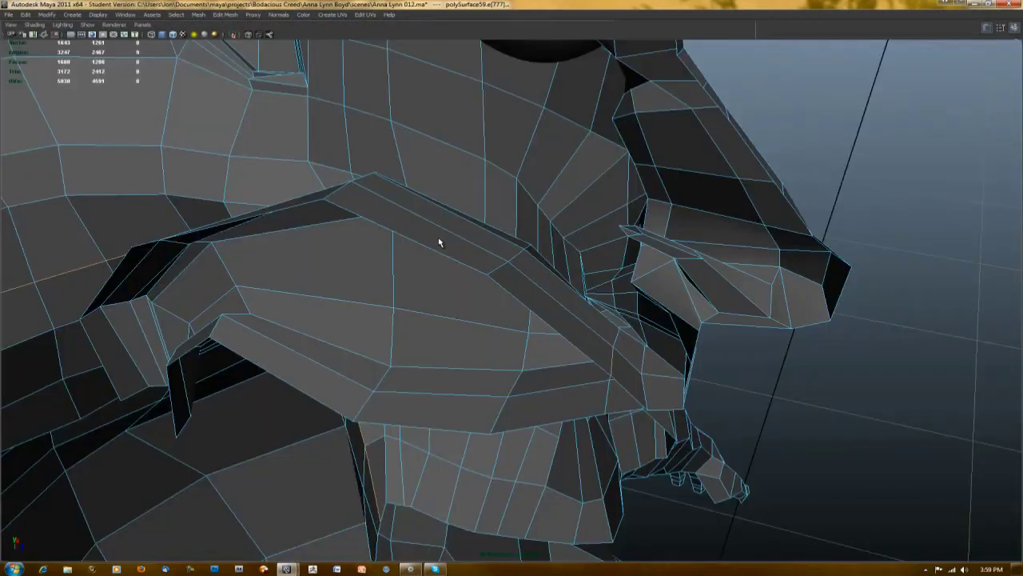
ctrl+right_drag(458, 249, 496, 262)
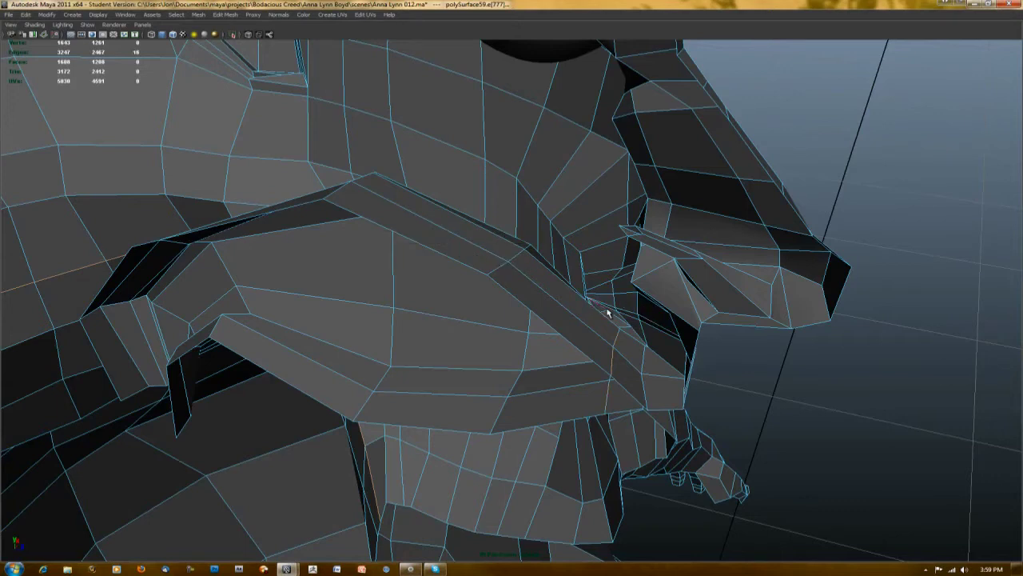
- Extend the selection along another edge loop inside the mouth
alt+drag(770, 397, 739, 394)
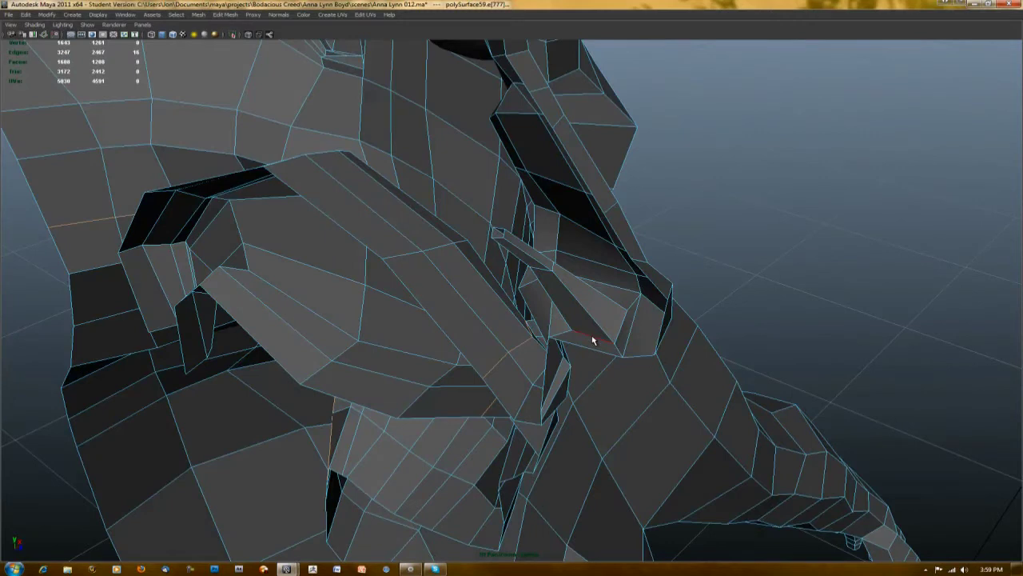
scroll(593, 340, down, 3)
key(ctrl+space)
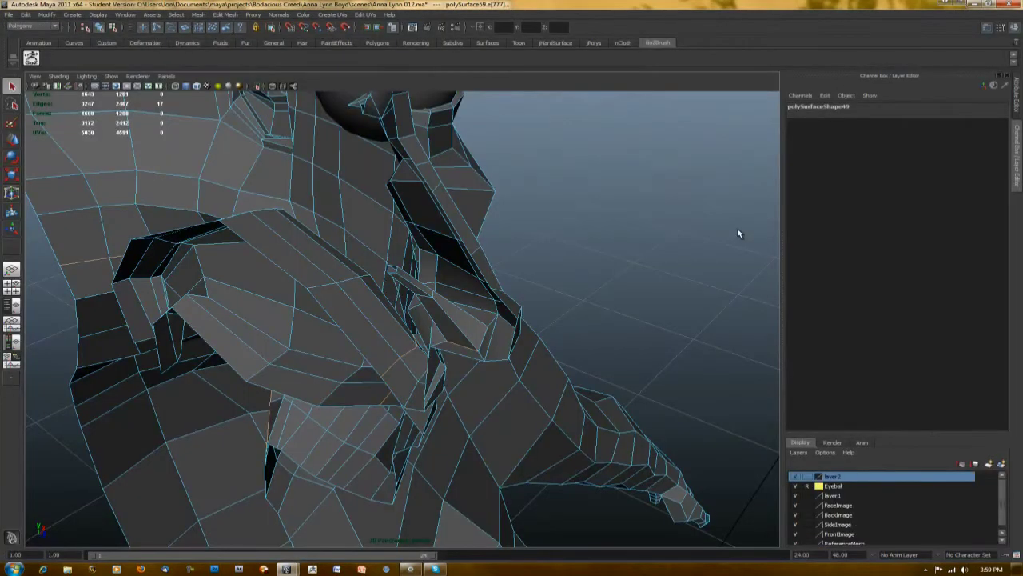
key(ctrl+space)
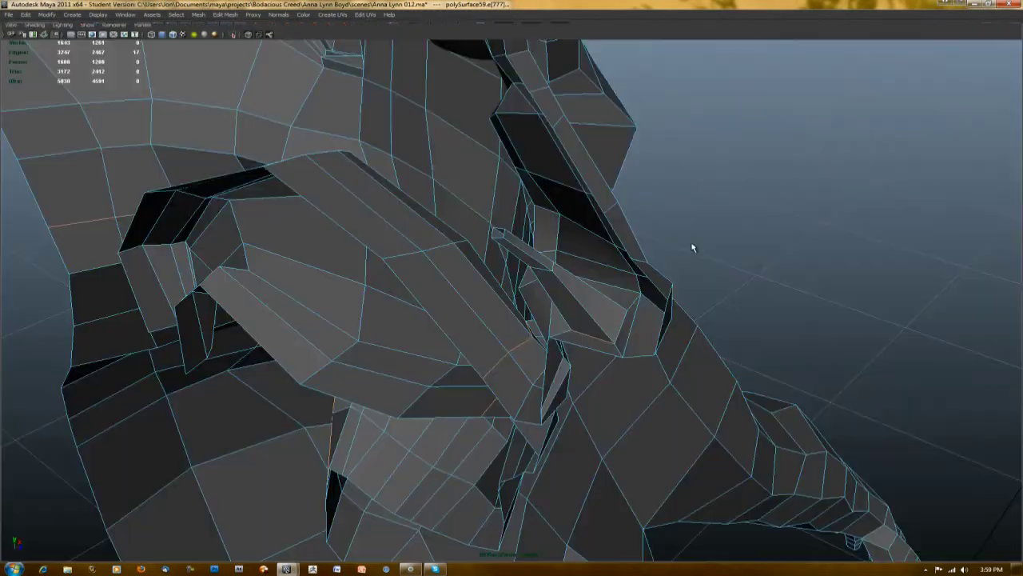
key(ctrl+space)
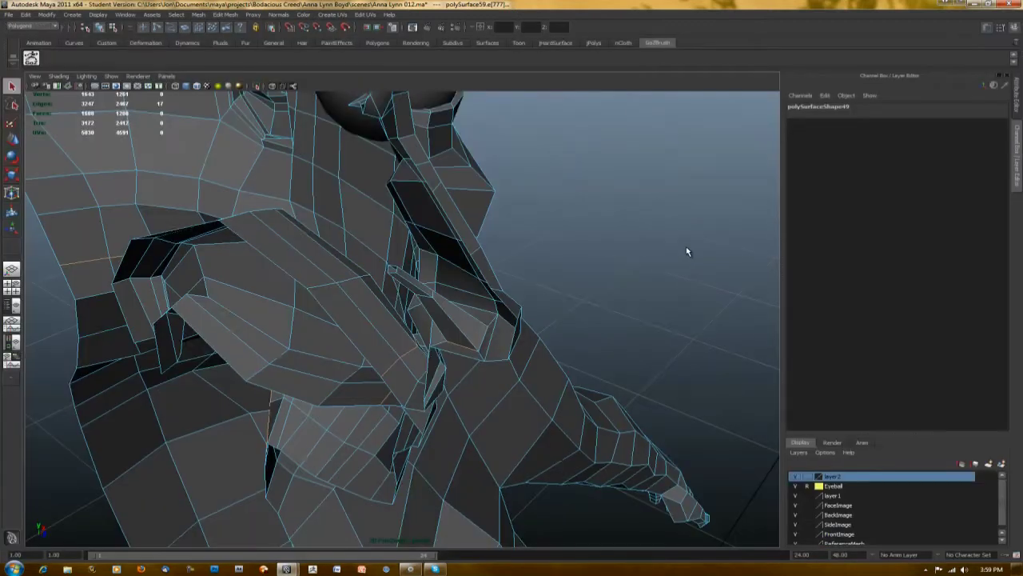
ctrl+right_drag(685, 246, 735, 277)
- Close in on the eye socket and add the edges around it to the selection
scroll(640, 272, up, 2)
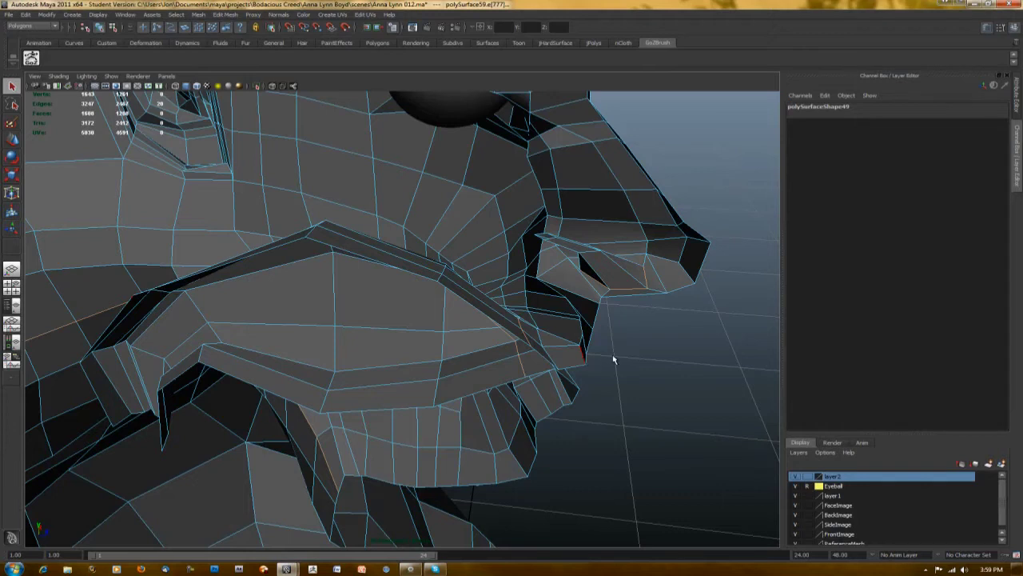
alt+drag(613, 354, 767, 438)
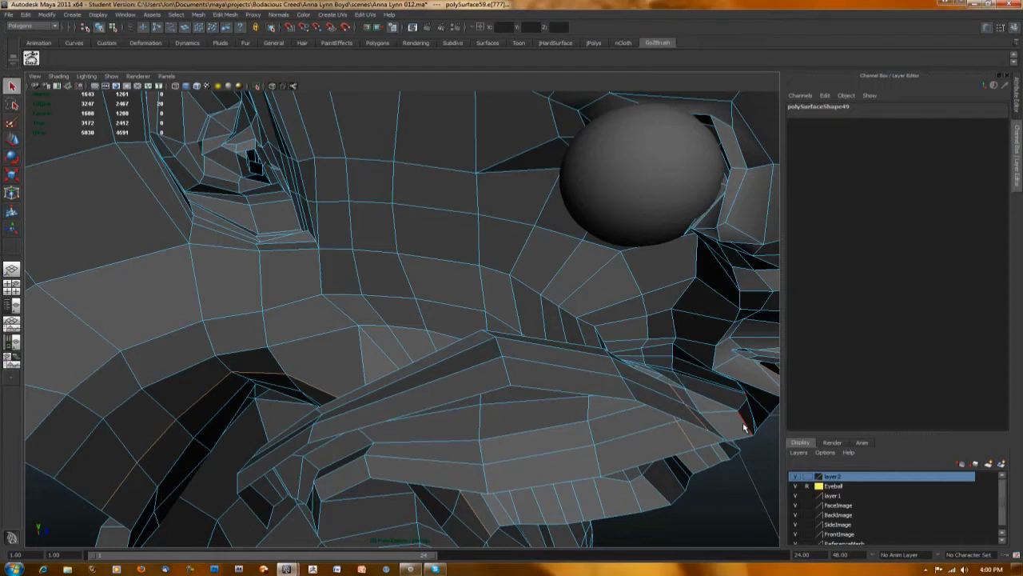
alt+drag(523, 258, 493, 296)
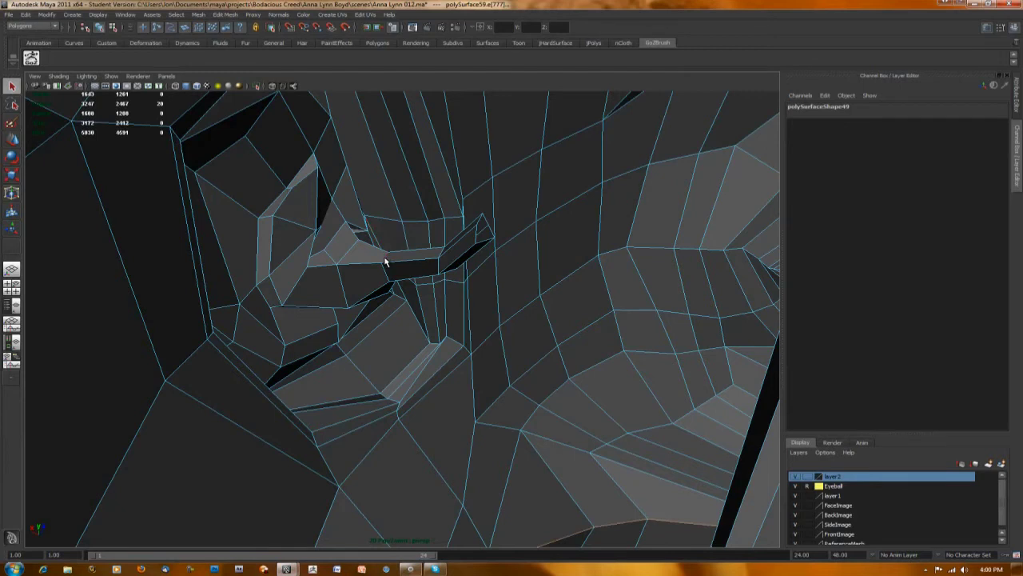
shift+click(461, 264)
key(bracketleft)
key(bracketleft)
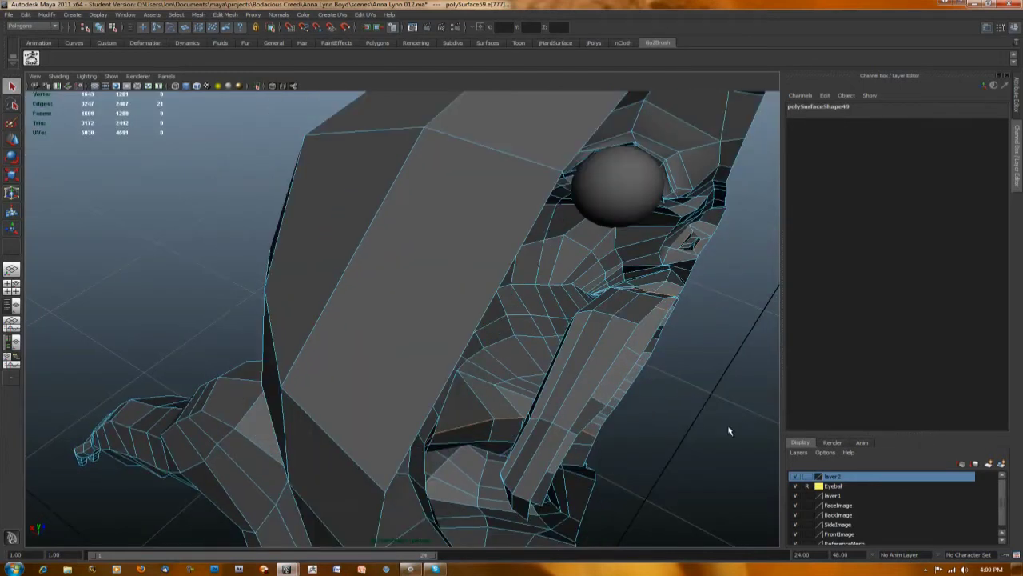
alt+drag(731, 427, 647, 382)
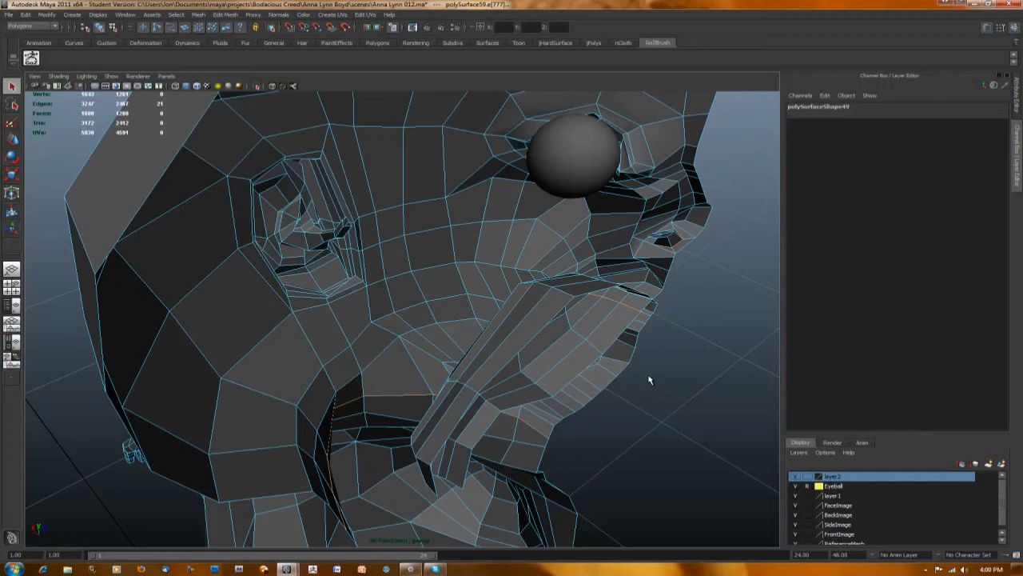
key(ctrl+space)
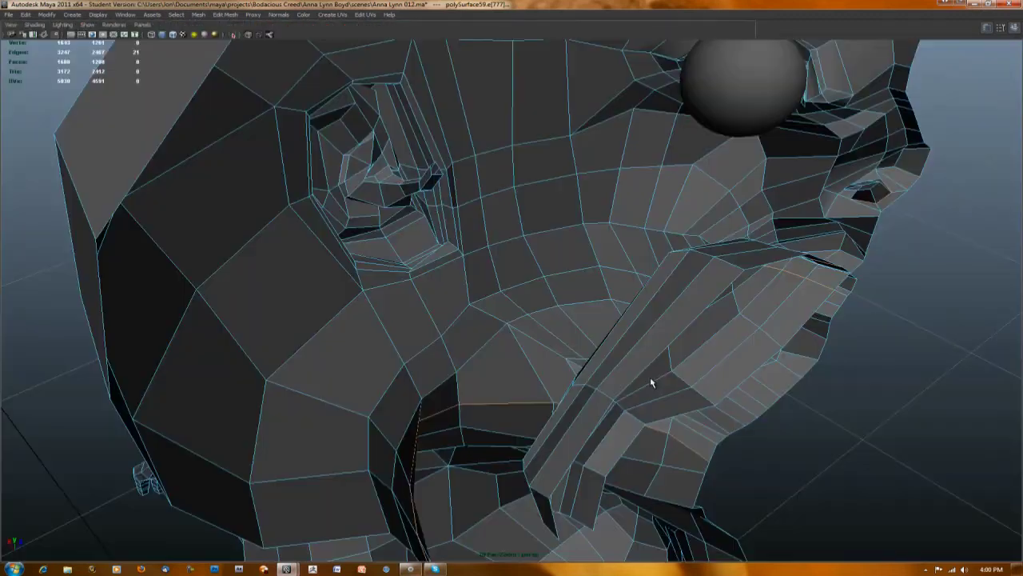
ctrl+right_drag(787, 416, 847, 435)
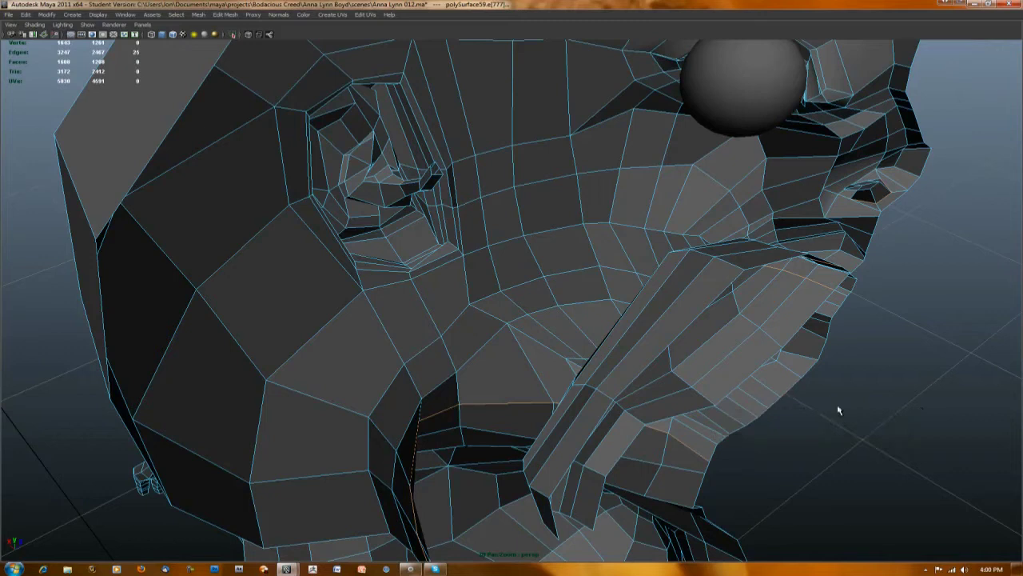
alt+drag(845, 418, 804, 420)
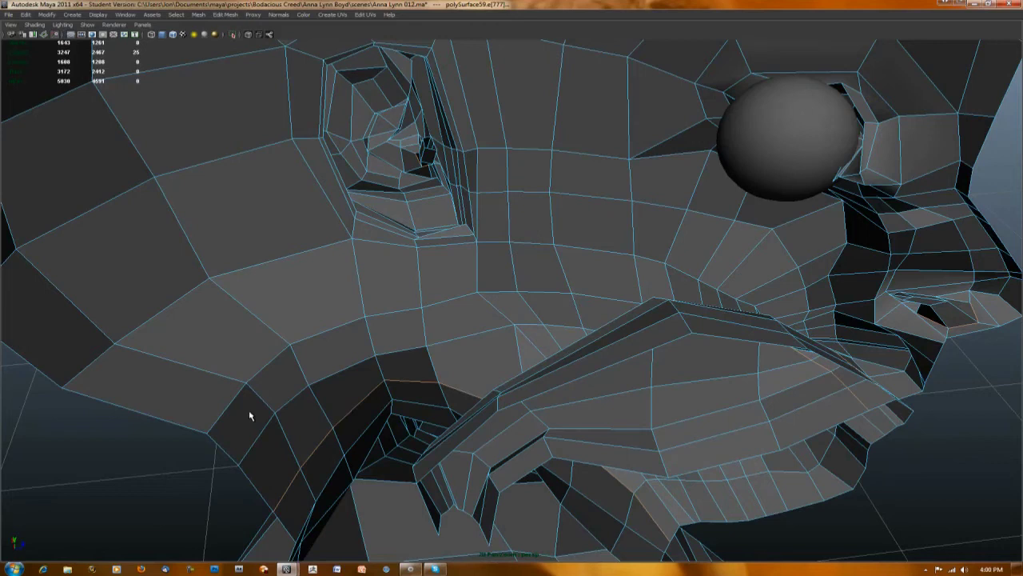
- Detach the selected eye-socket edges with Edit Mesh > Detach Component
alt+drag(131, 494, 391, 230)
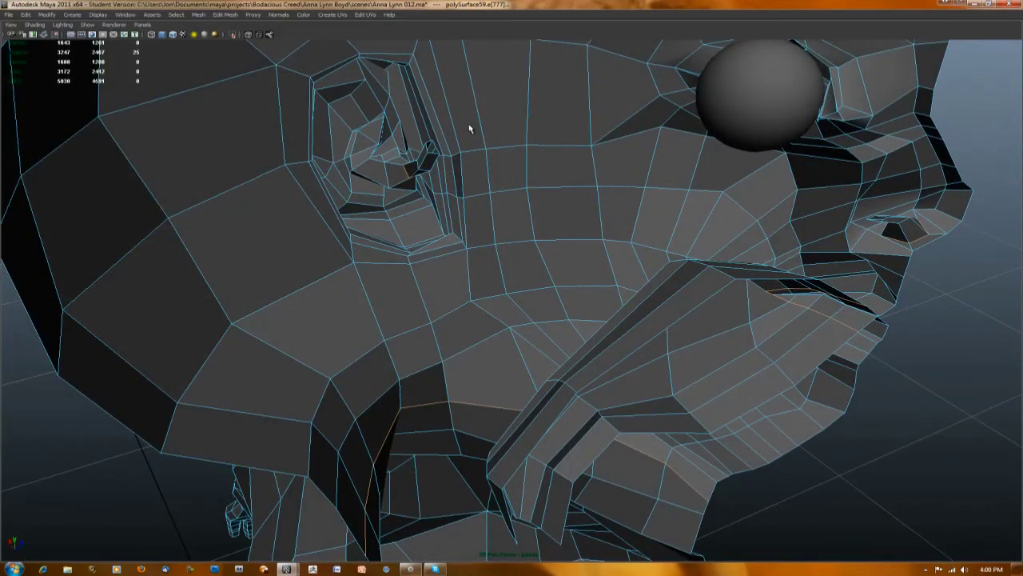
click(227, 16)
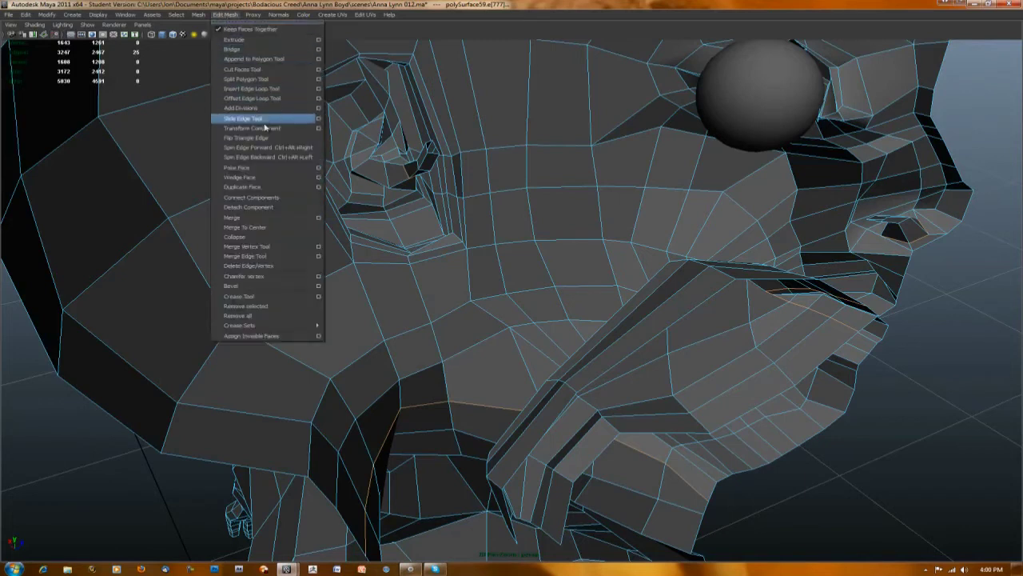
click(261, 208)
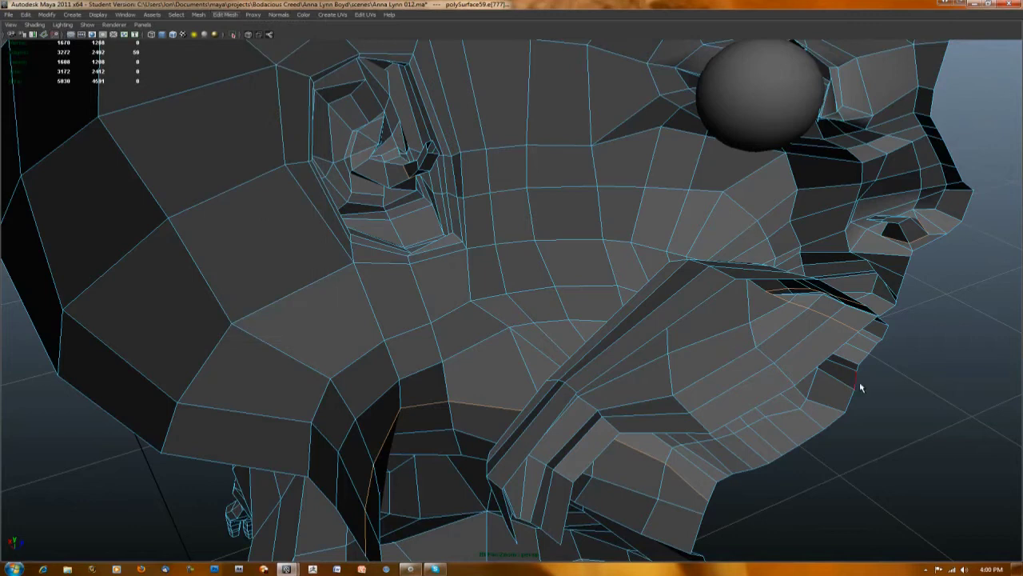
scroll(861, 388, down, 4)
alt+drag(750, 407, 806, 315)
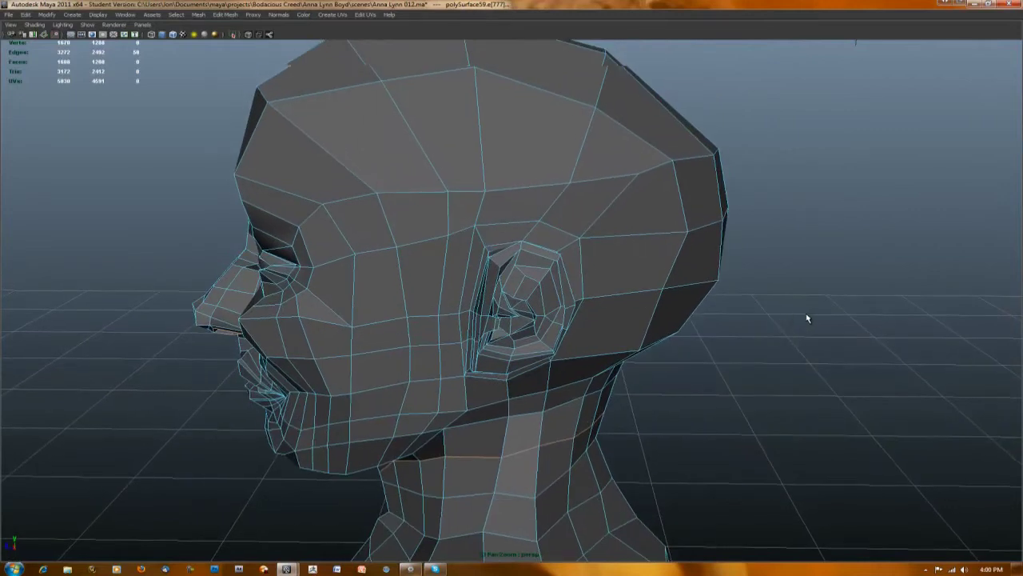
- Pick edges behind, above and in front of the ear, then restart from an edge near the ear top
click(581, 262)
shift+click(514, 220)
shift+click(470, 262)
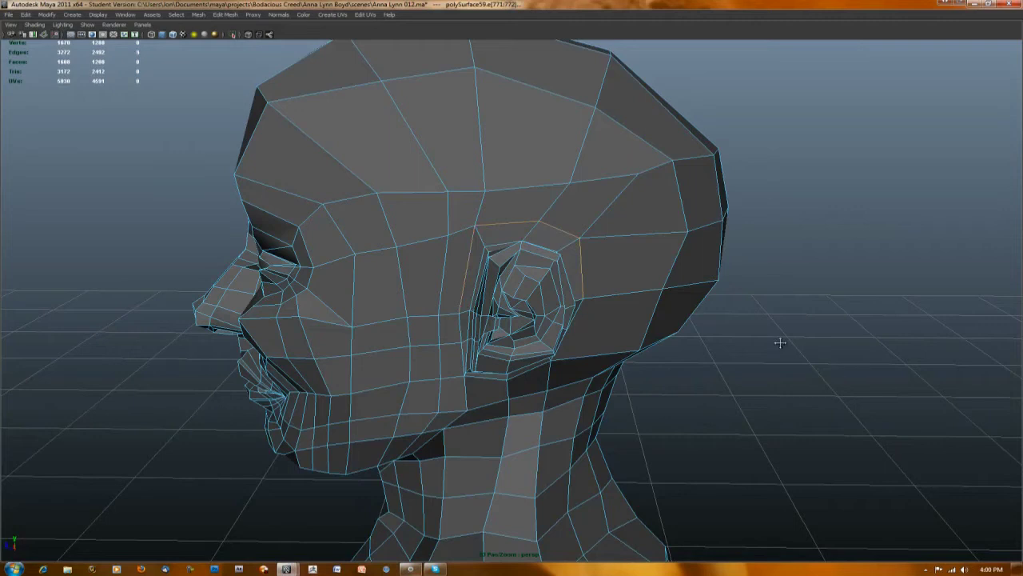
alt+drag(781, 342, 829, 317)
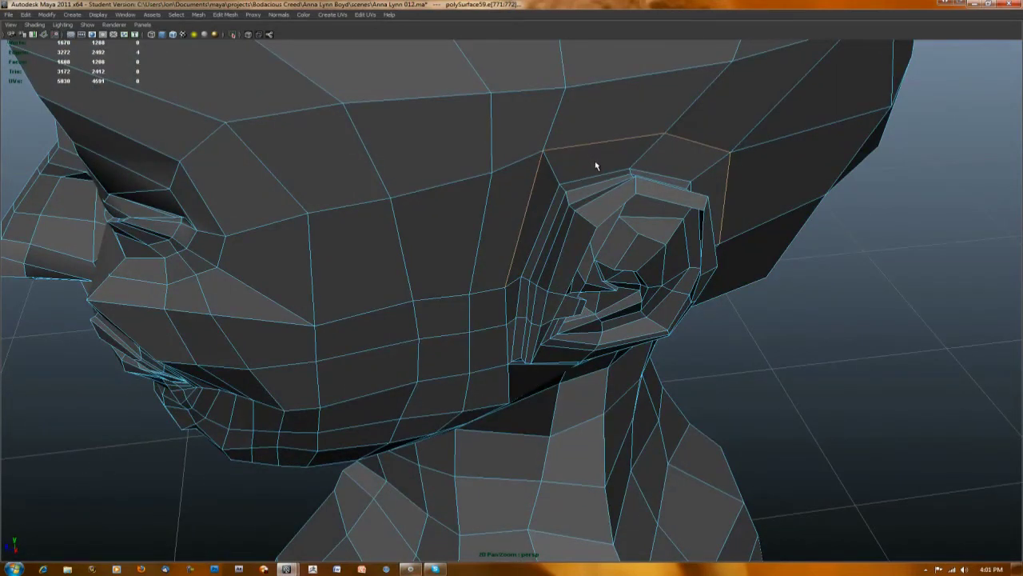
alt+drag(766, 316, 799, 336)
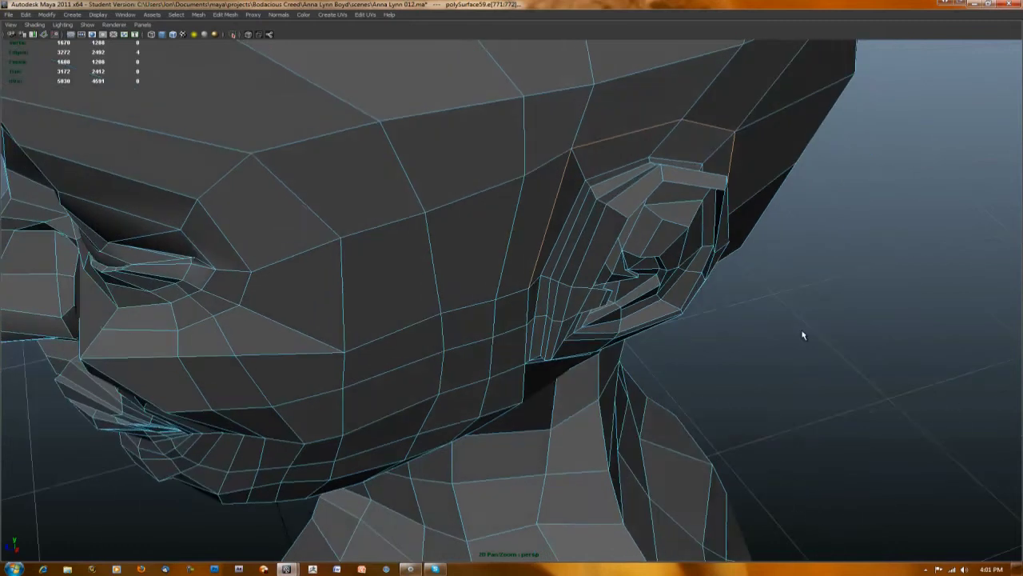
click(597, 184)
alt+drag(788, 293, 761, 286)
scroll(682, 275, down, 2)
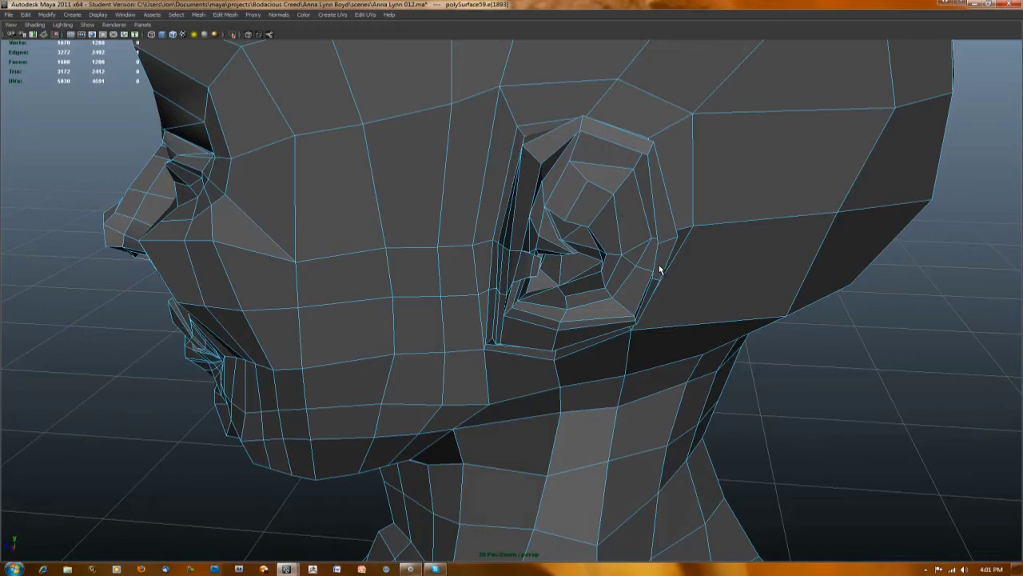
scroll(820, 379, up, 2)
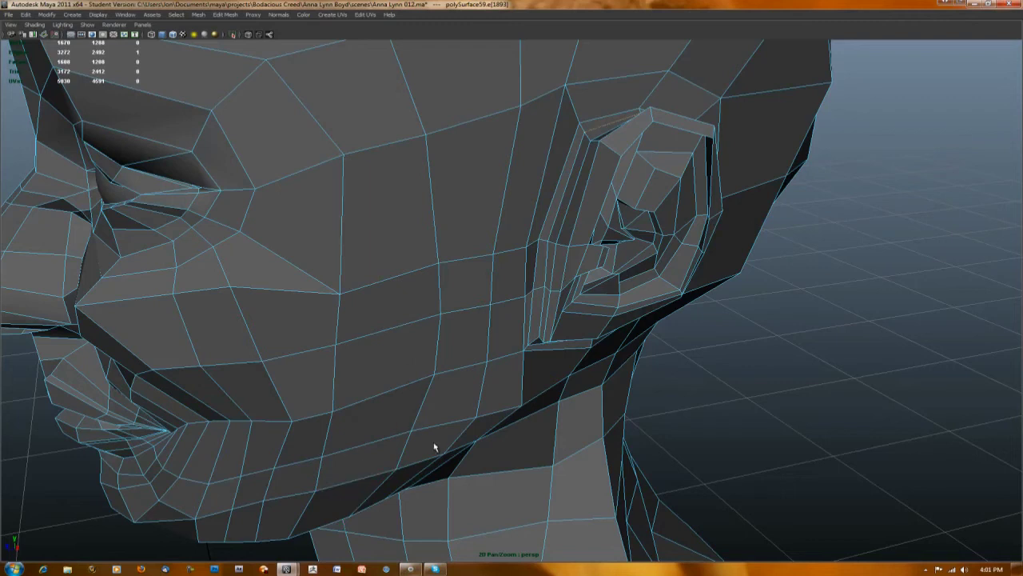
alt+drag(734, 251, 759, 328)
scroll(794, 341, up, 5)
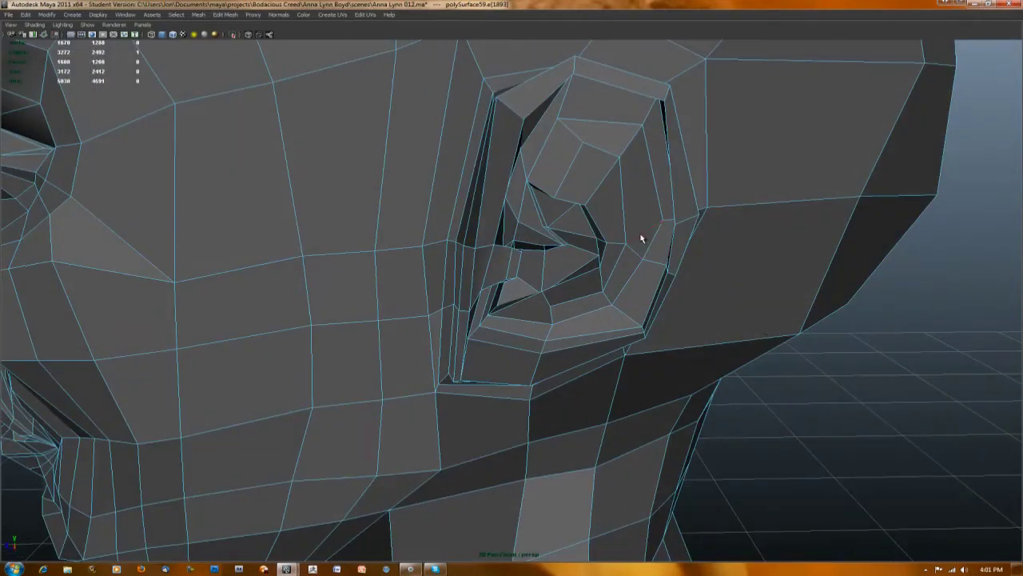
alt+drag(842, 379, 856, 391)
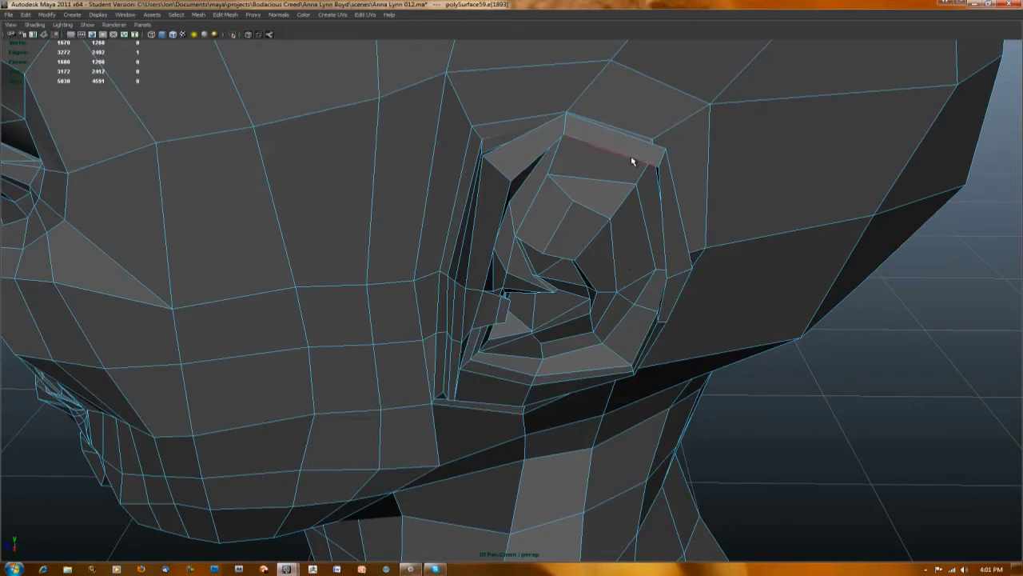
- Add the edges along the top, under the base and behind the ear to close the loop
click(528, 66)
shift+click(654, 95)
alt+drag(806, 501, 618, 420)
shift+click(492, 370)
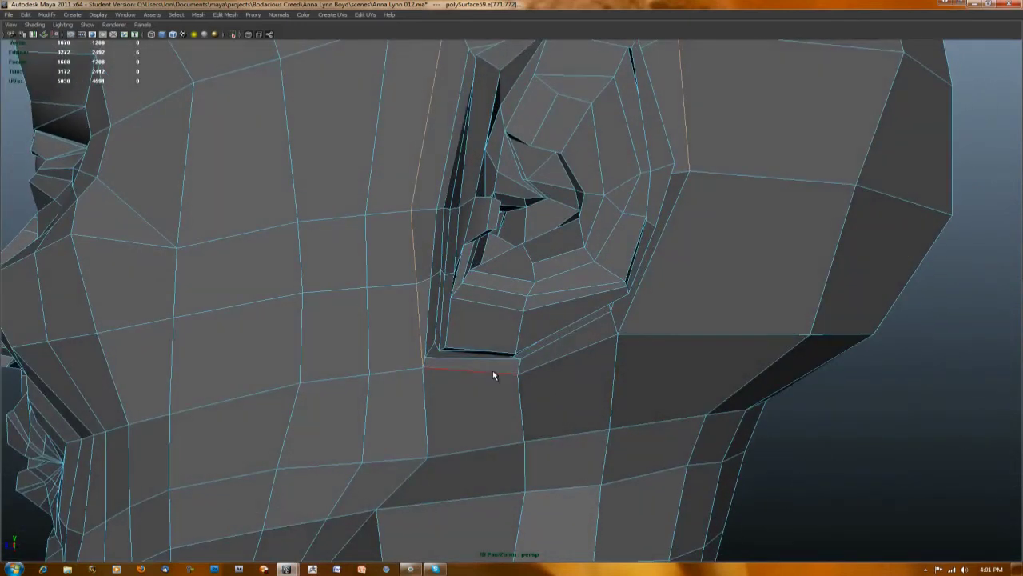
shift+click(539, 367)
shift+click(666, 235)
scroll(864, 430, down, 2)
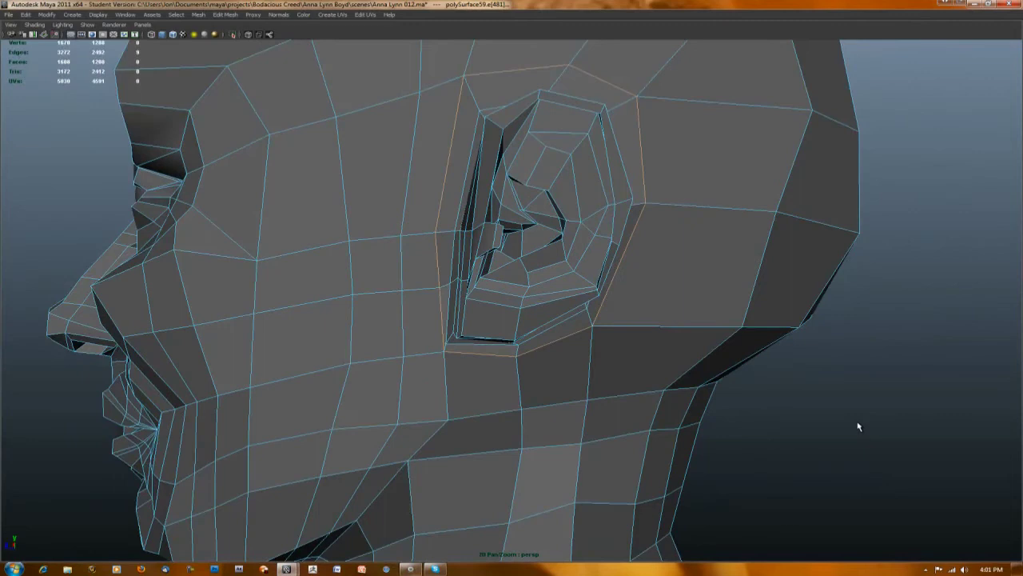
alt+drag(859, 427, 856, 446)
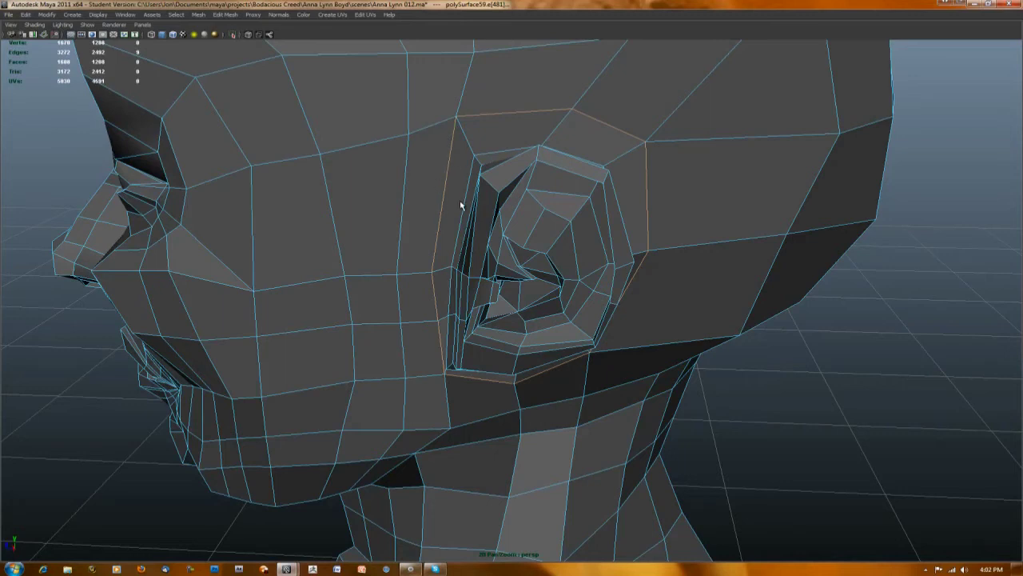
- Detach the edge loop around the ear from the head
click(134, 16)
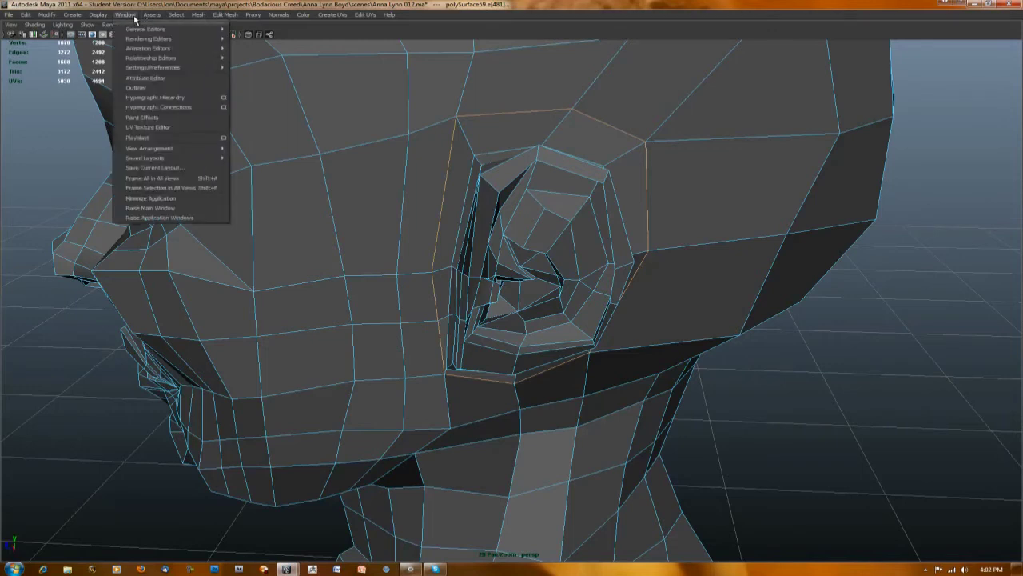
mouse_move(212, 17)
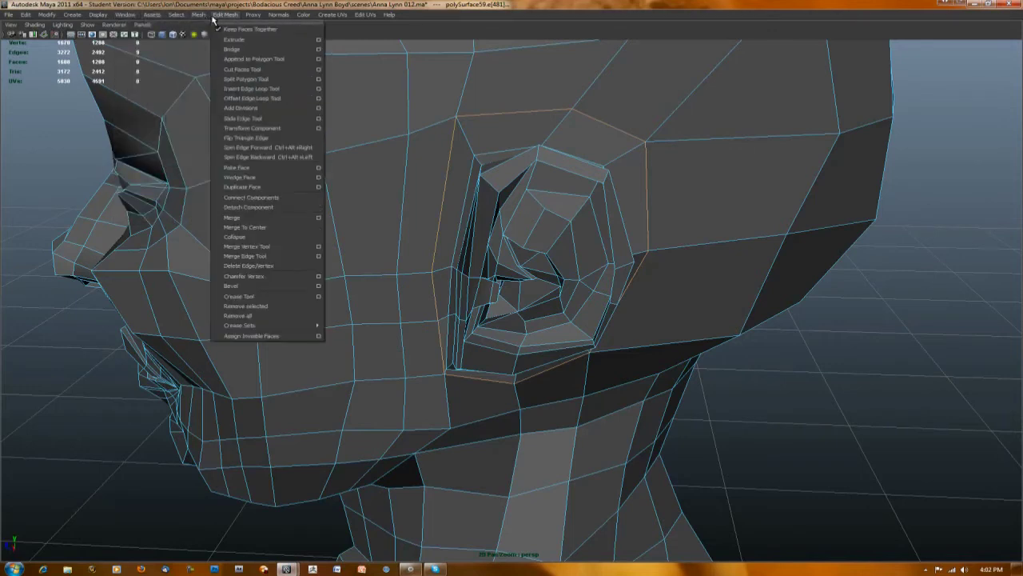
click(293, 208)
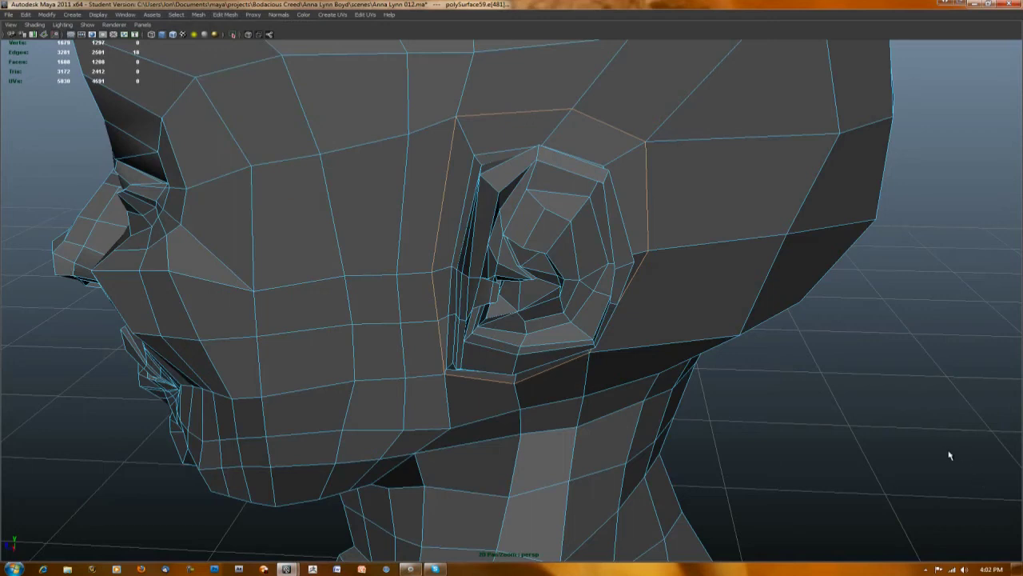
scroll(959, 404, down, 10)
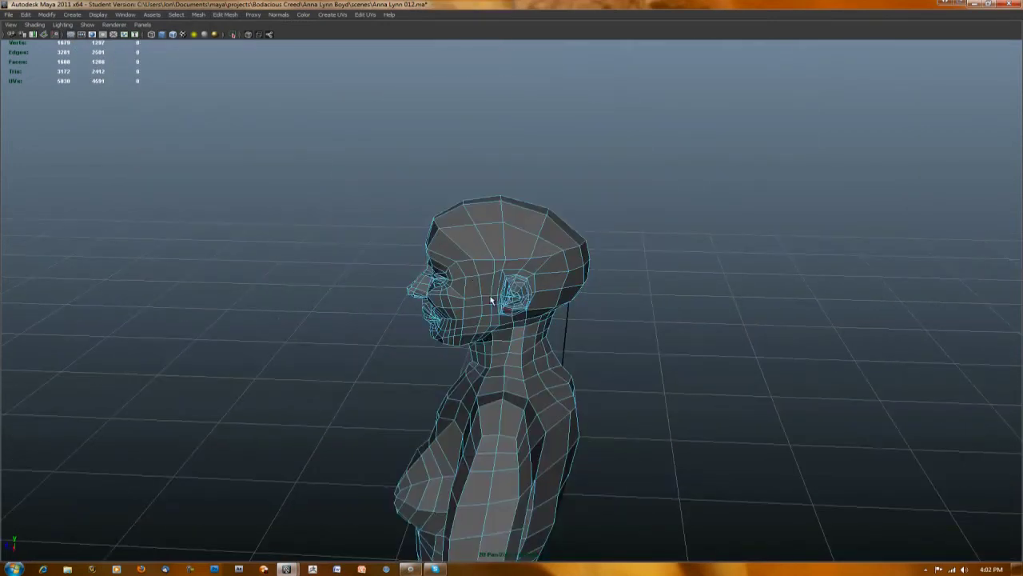
- Select the half-body pieces and merge them into one object with Mesh > Combine
right_drag(482, 294, 489, 267)
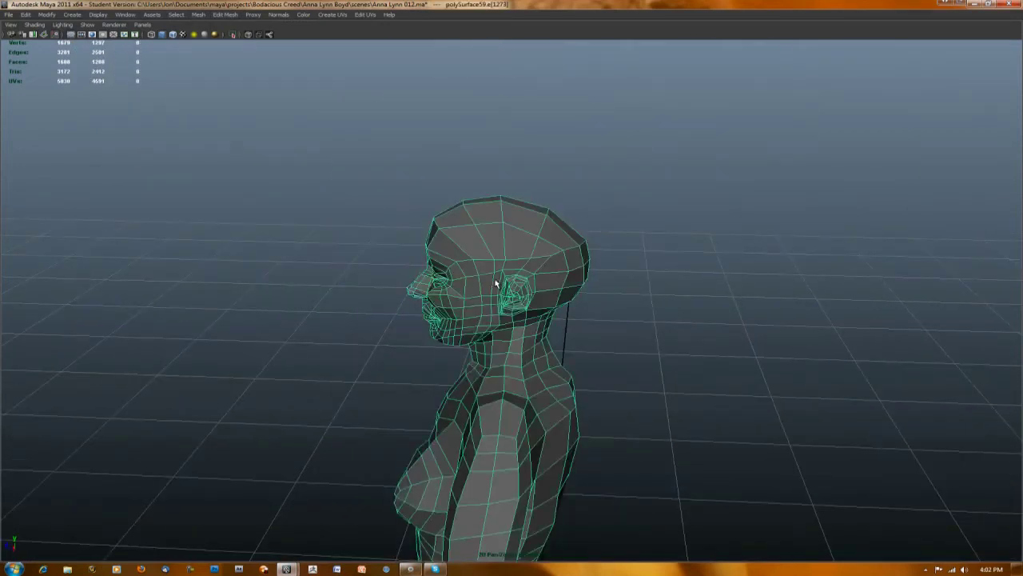
alt+drag(489, 268, 777, 234)
scroll(754, 280, up, 3)
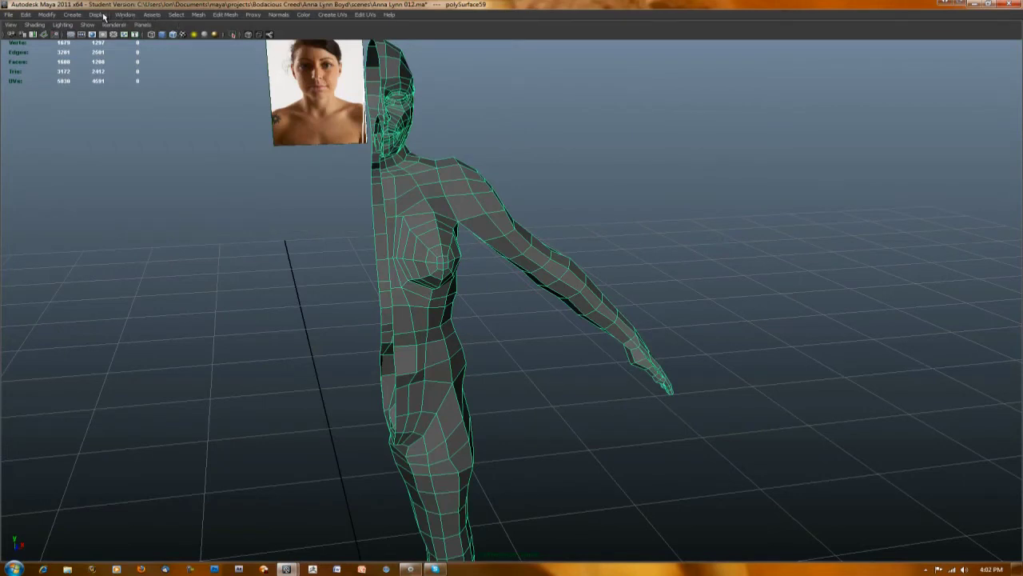
click(196, 15)
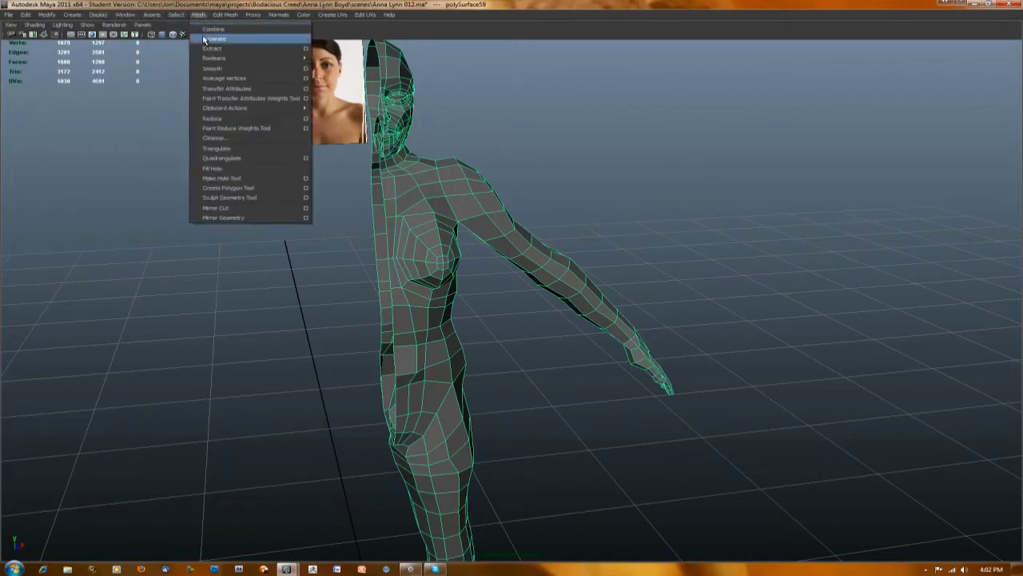
click(210, 29)
click(606, 229)
alt+drag(624, 229, 612, 223)
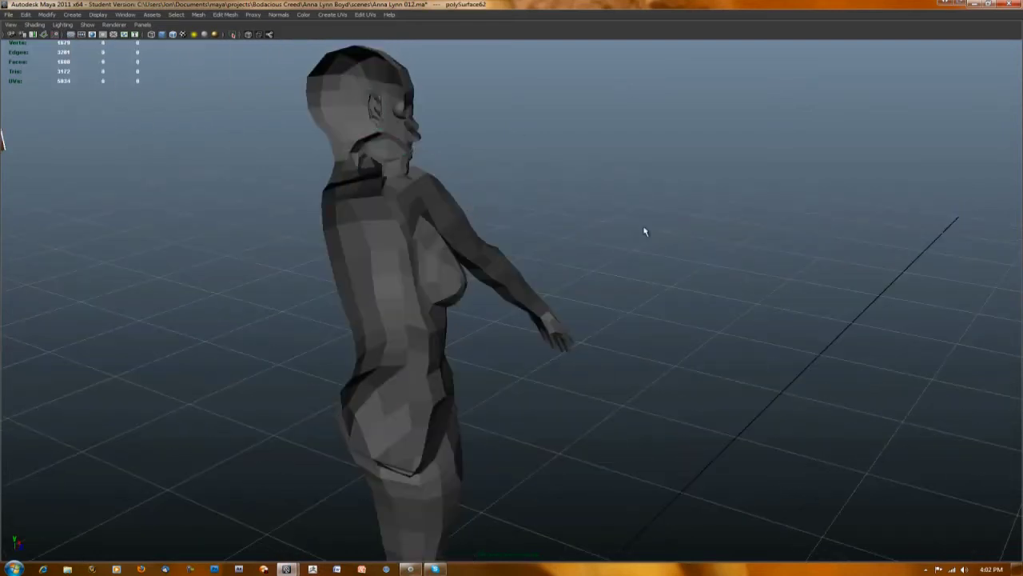
- Mirror a duplicate of the half body across X using Edit > Duplicate Special
alt+drag(763, 232, 676, 232)
click(455, 186)
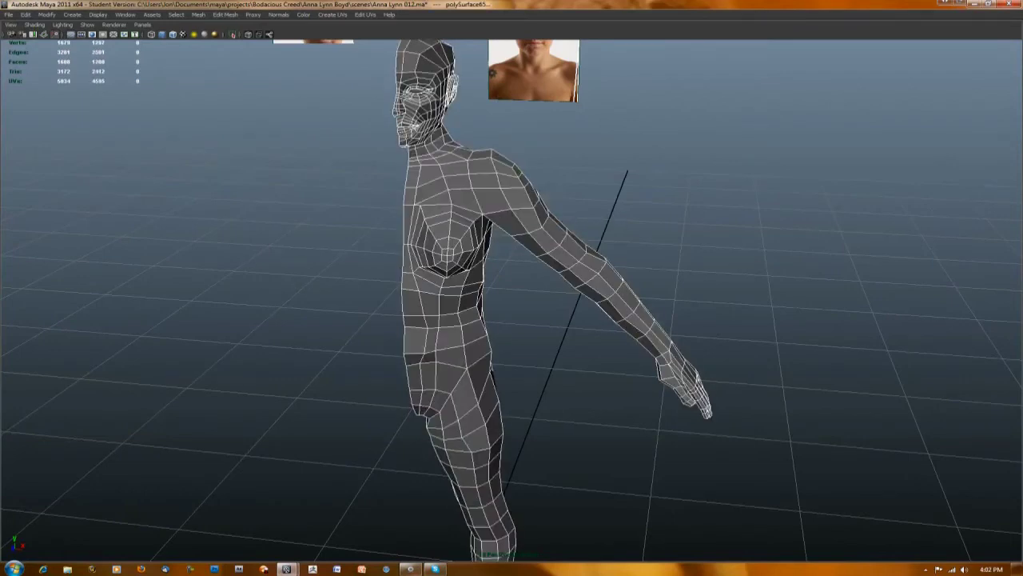
click(18, 14)
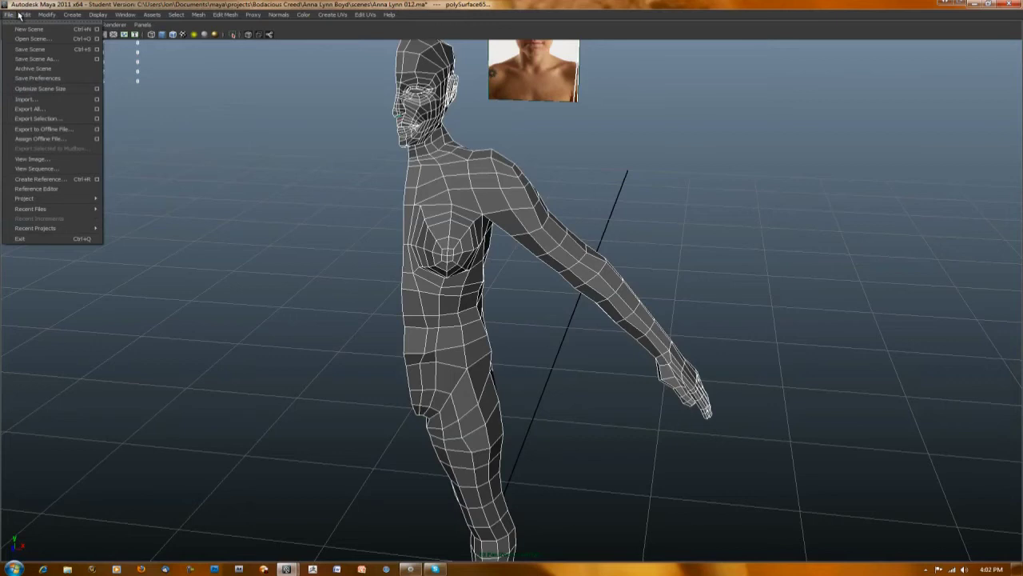
mouse_move(25, 14)
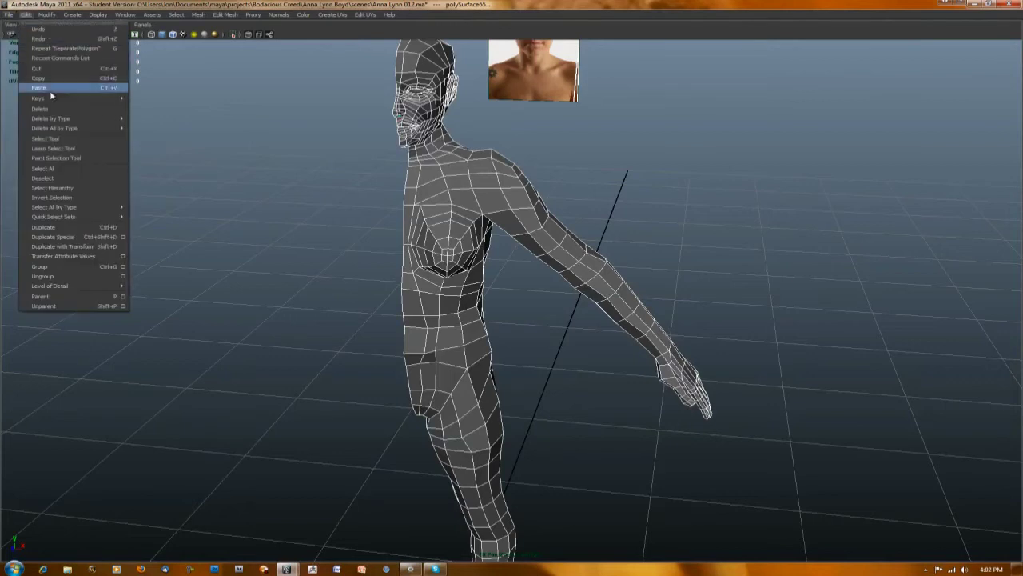
click(91, 237)
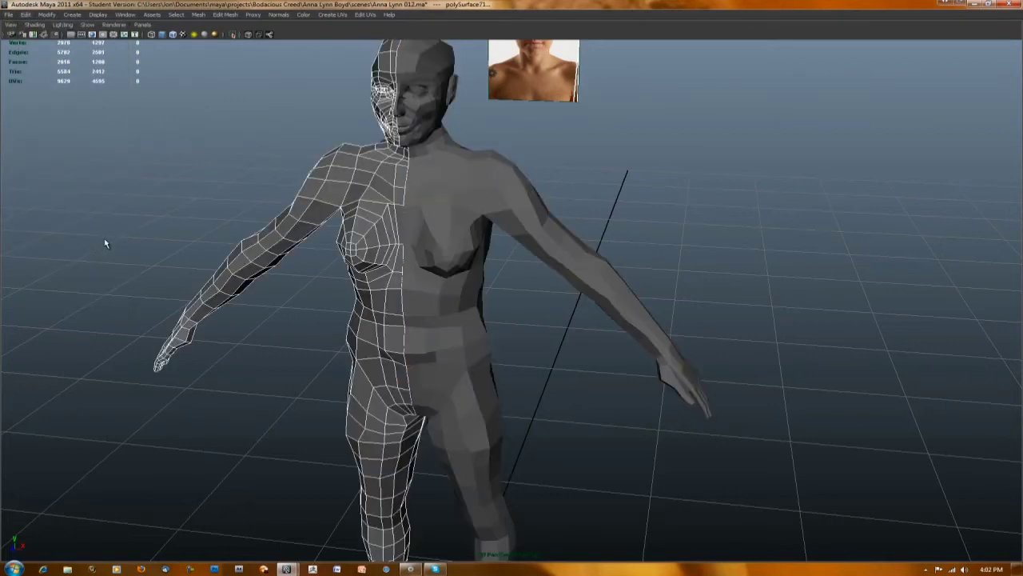
click(138, 203)
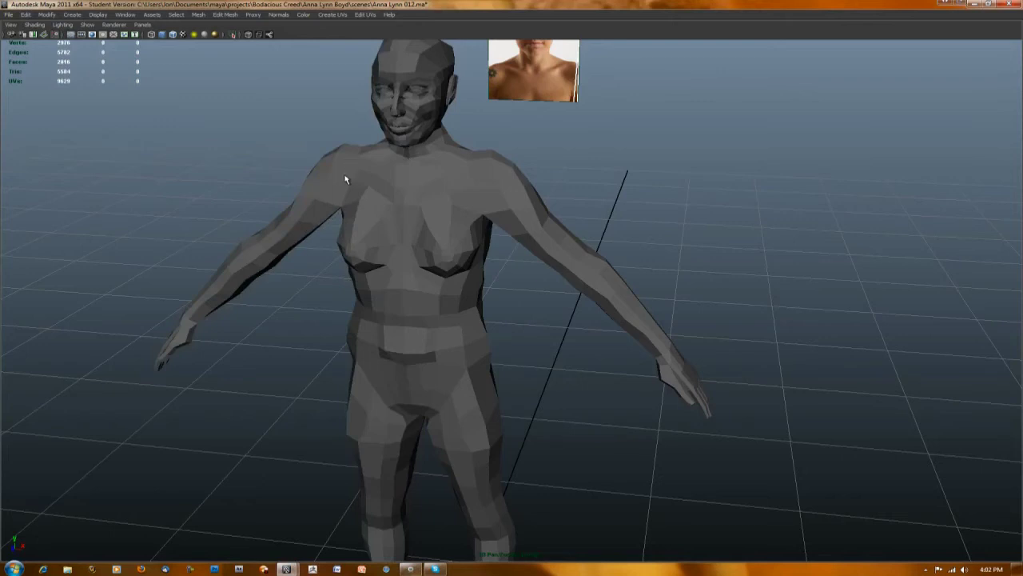
- Combine both body halves into polySurface73 and merge the centre-seam vertices
click(428, 190)
shift+click(429, 190)
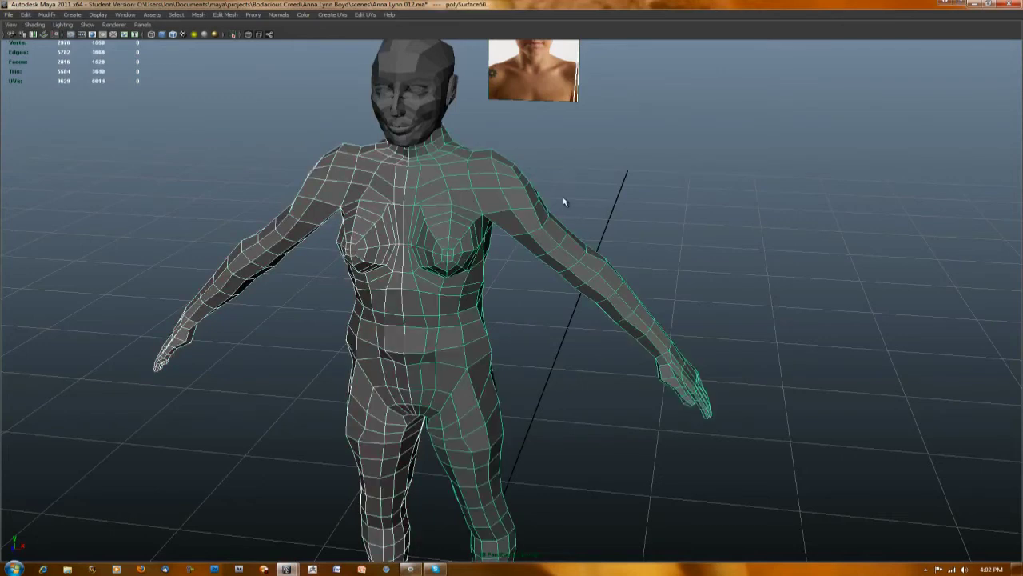
alt+drag(588, 199, 605, 195)
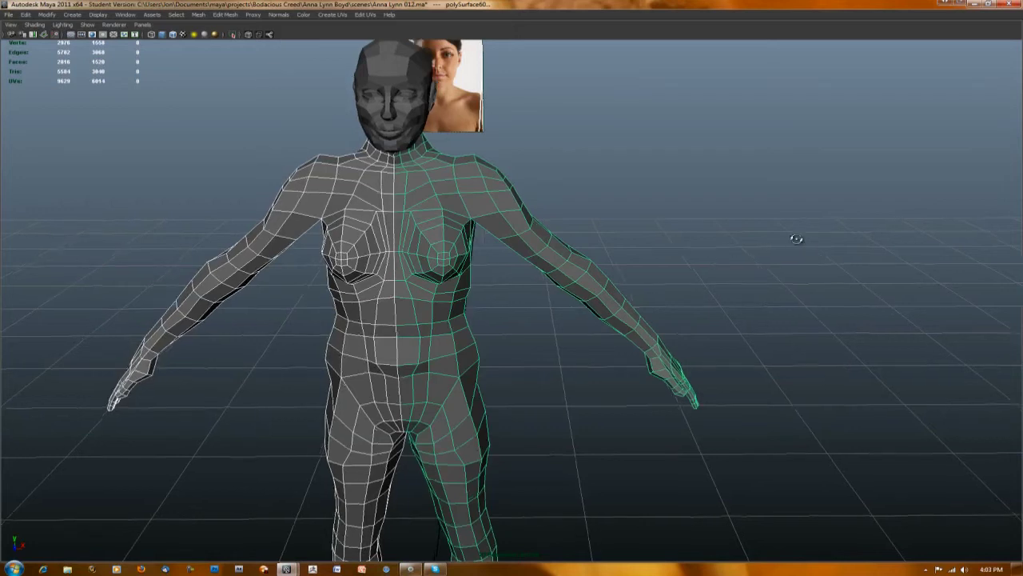
alt+drag(797, 235, 781, 245)
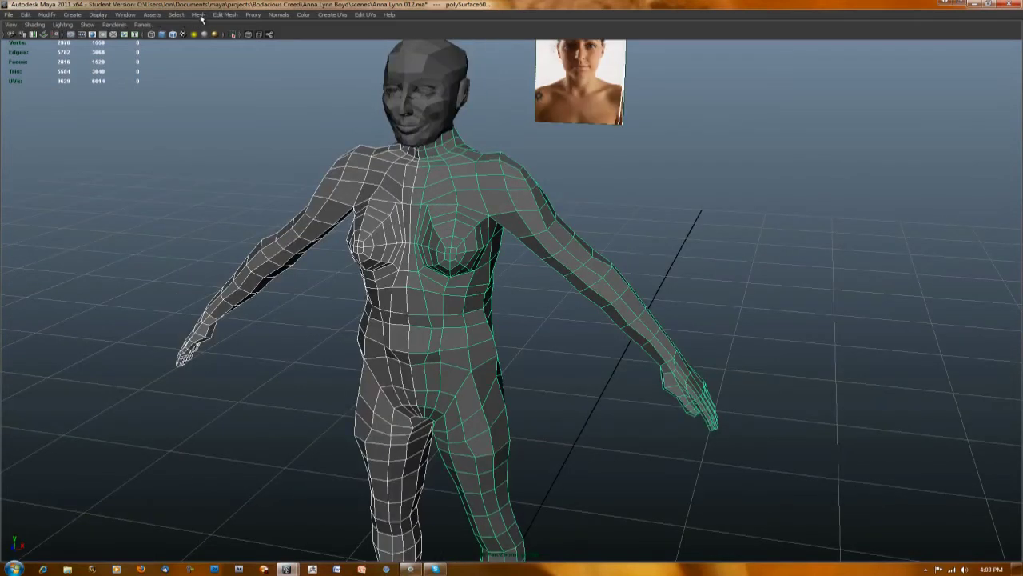
click(199, 14)
click(212, 27)
click(226, 14)
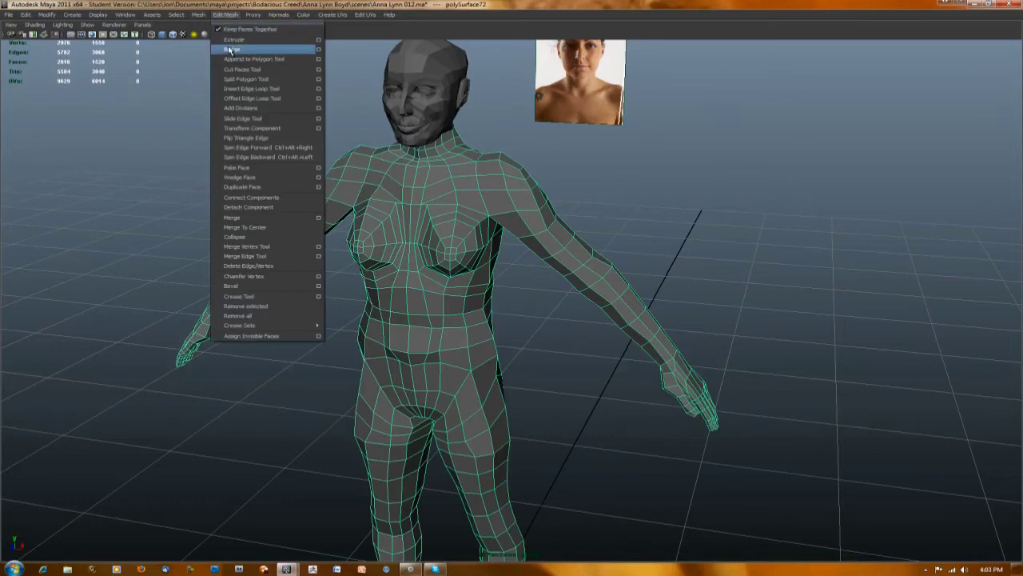
click(244, 217)
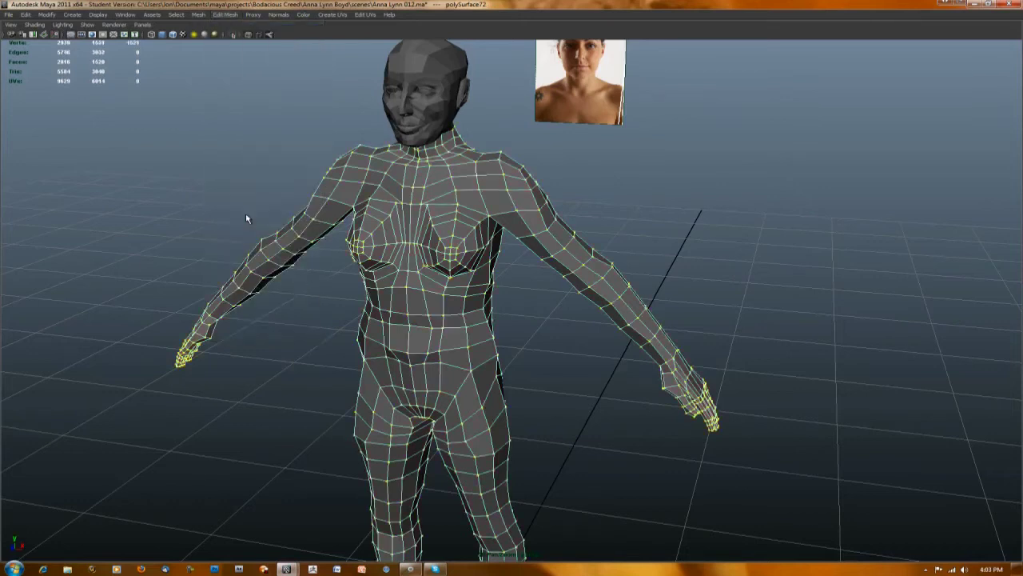
- Select the head, combine its pieces, and merge its overlapping vertices
alt+drag(303, 109, 308, 119)
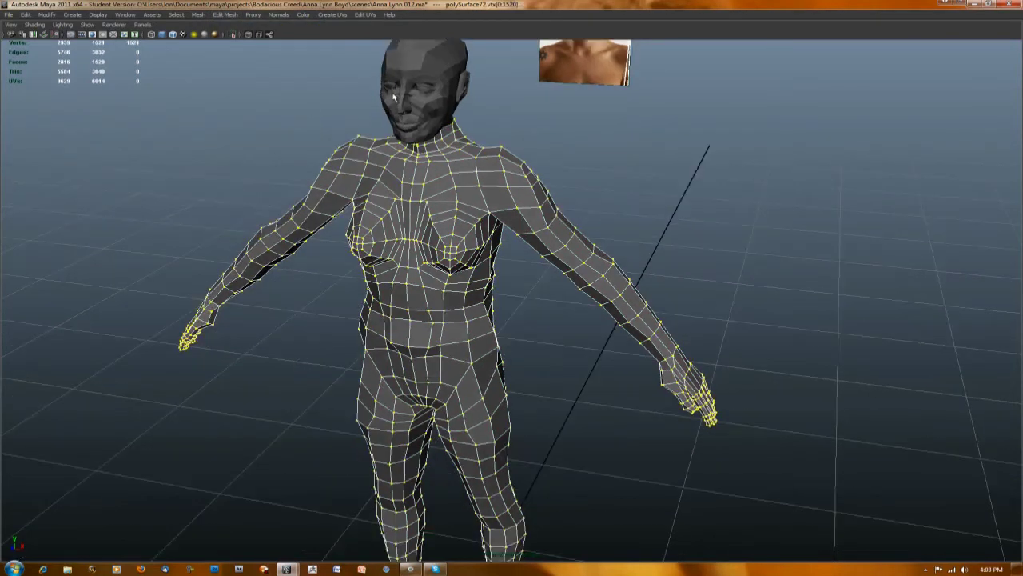
click(470, 66)
click(214, 34)
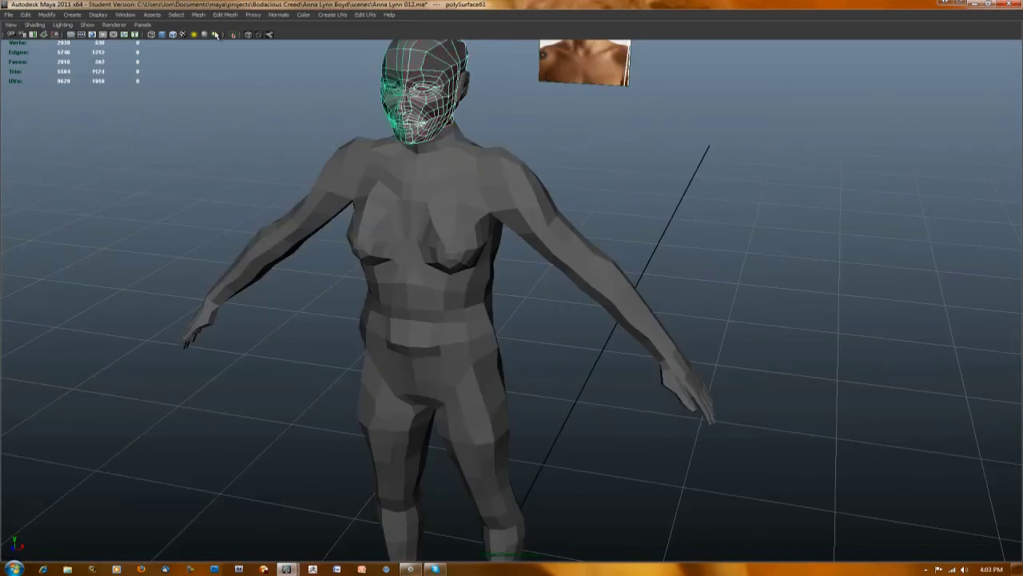
click(198, 15)
click(206, 28)
click(225, 14)
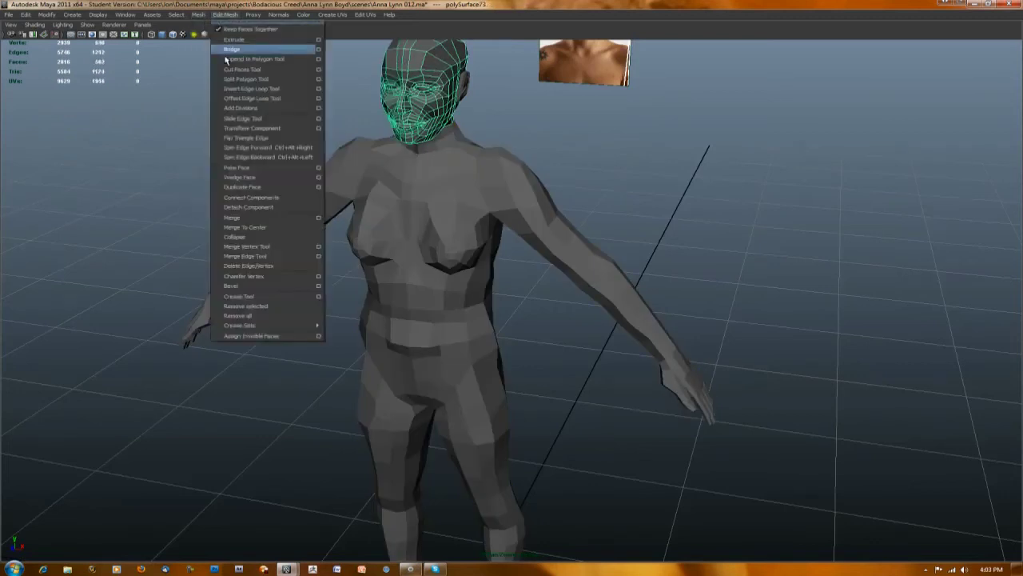
click(250, 219)
scroll(408, 151, up, 5)
- Restore the full interface and select the inner head piece near the neck
alt+drag(450, 144, 589, 178)
key(ctrl+space)
scroll(610, 209, up, 5)
scroll(617, 203, up, 3)
scroll(593, 177, up, 8)
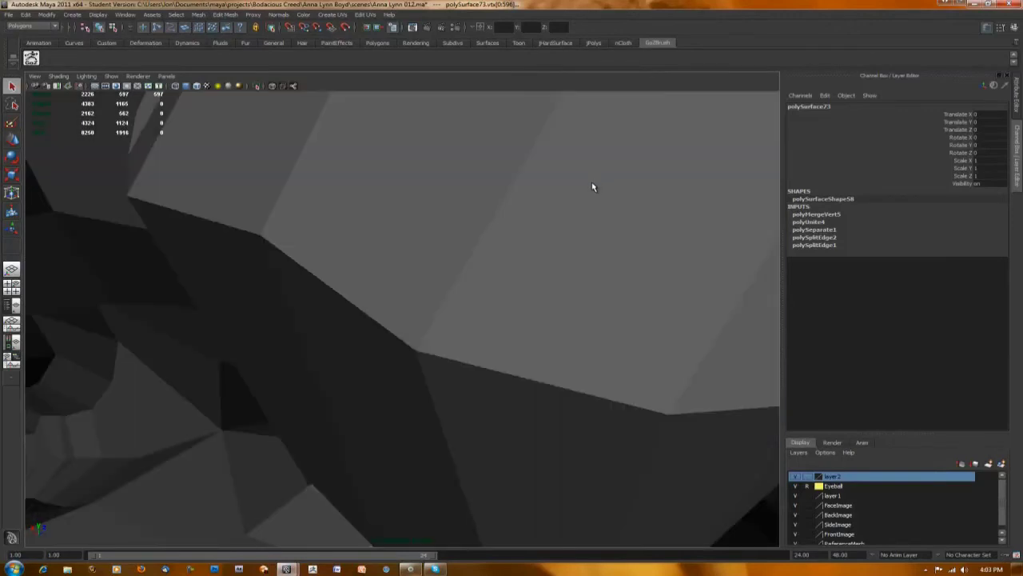
click(424, 237)
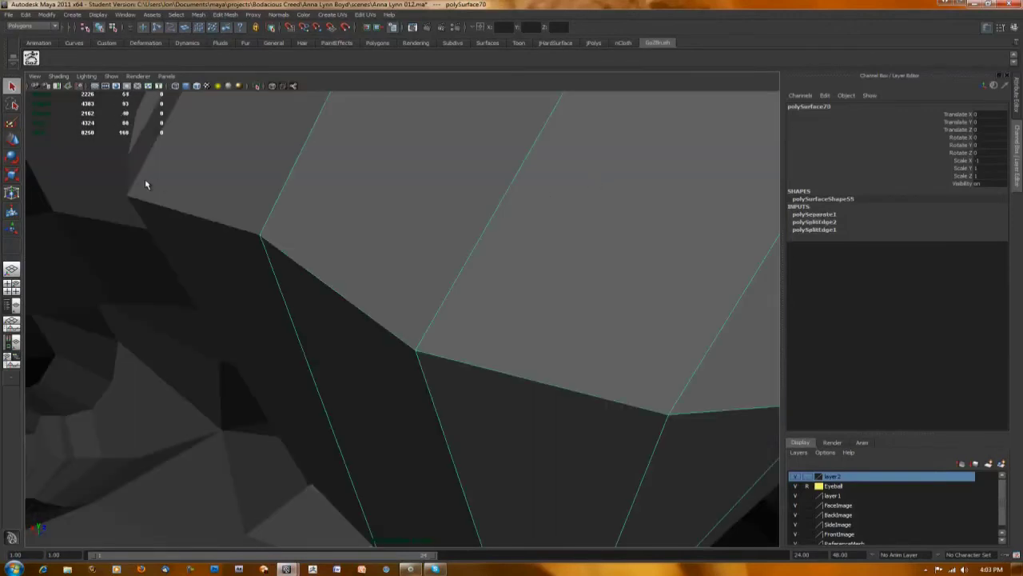
scroll(142, 177, down, 10)
alt+drag(647, 312, 532, 314)
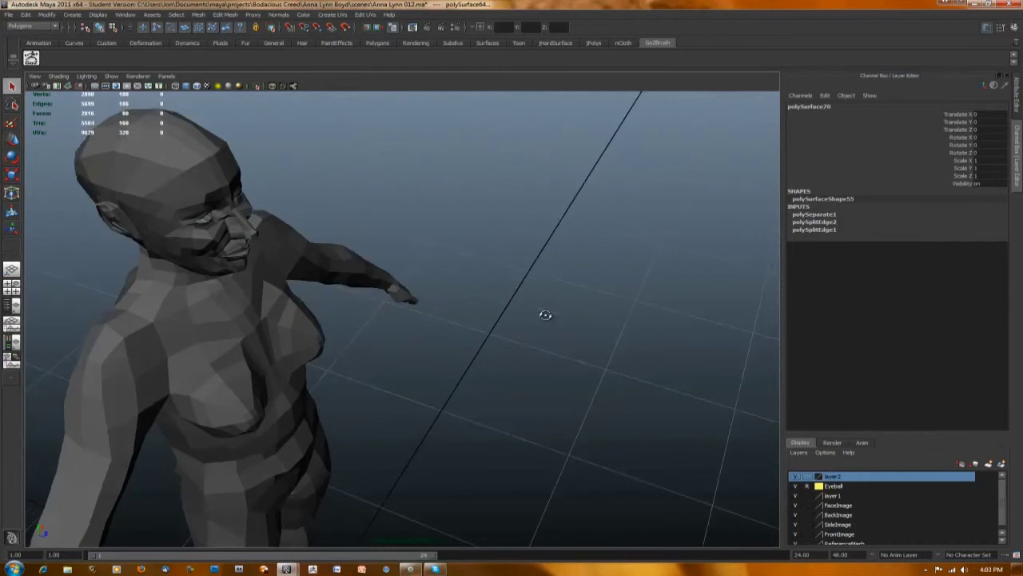
- Combine the head halves into polySurface74, merge the seam vertices, and select the body
click(198, 14)
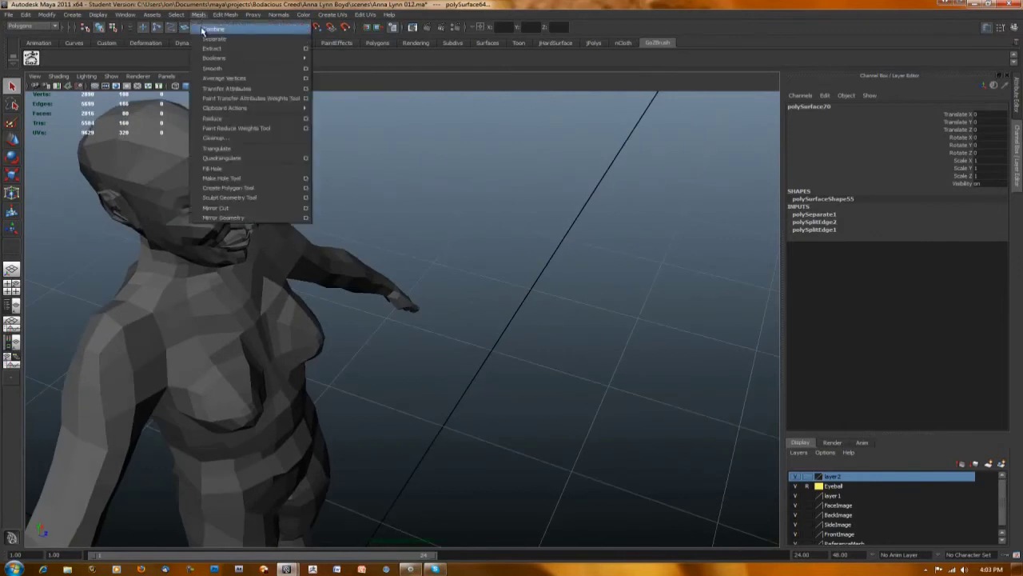
click(206, 26)
click(225, 14)
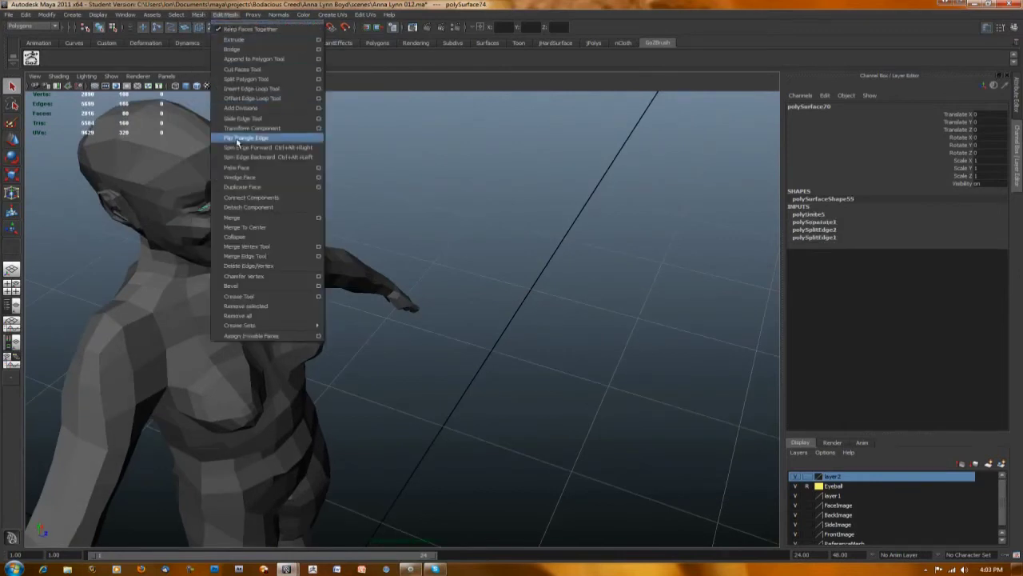
click(252, 216)
alt+drag(530, 213, 453, 217)
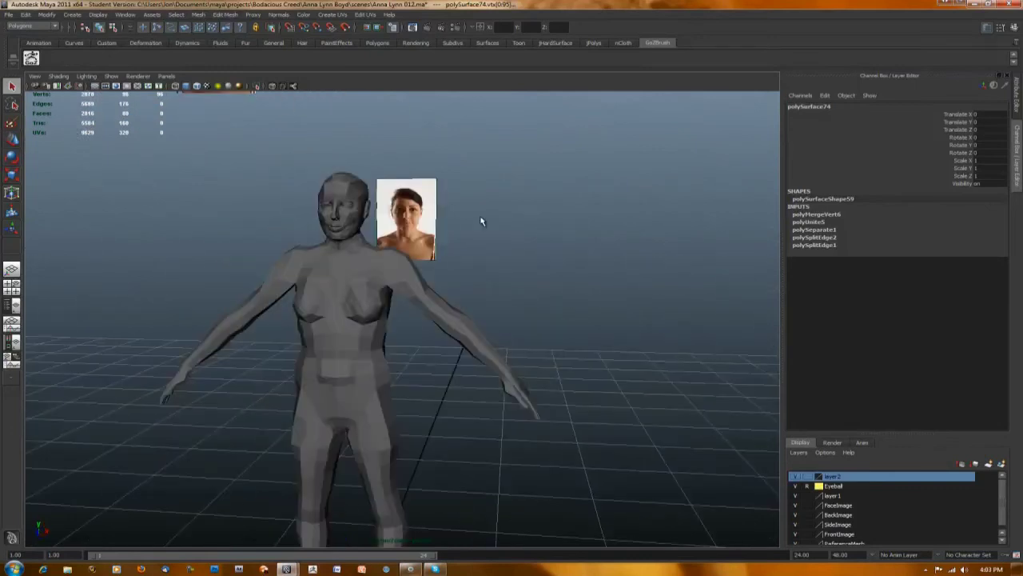
click(480, 224)
click(368, 274)
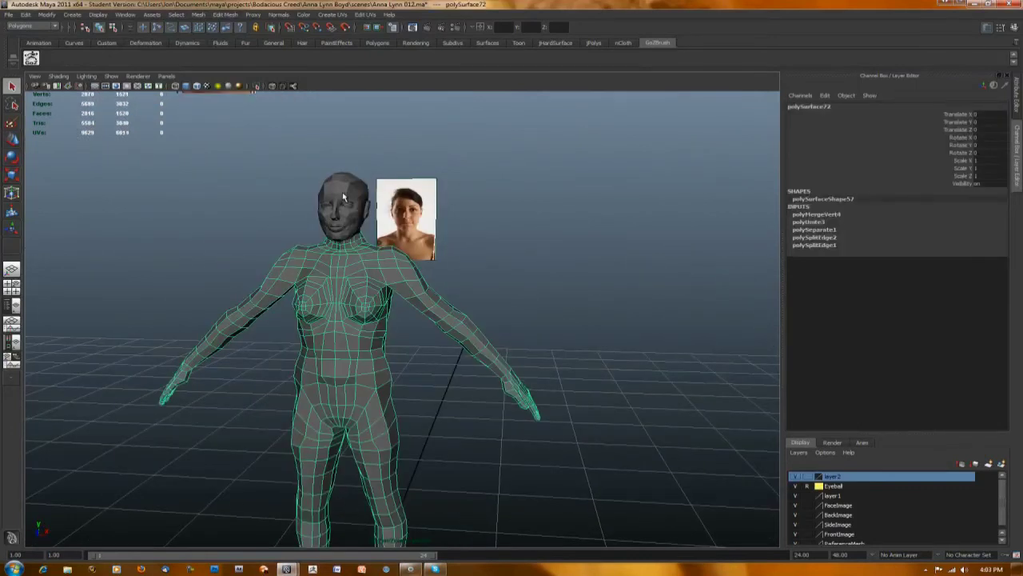
- Inspect the head pieces from a new angle, then clear the selection
click(346, 209)
alt+drag(560, 272, 582, 252)
click(394, 148)
scroll(568, 243, up, 5)
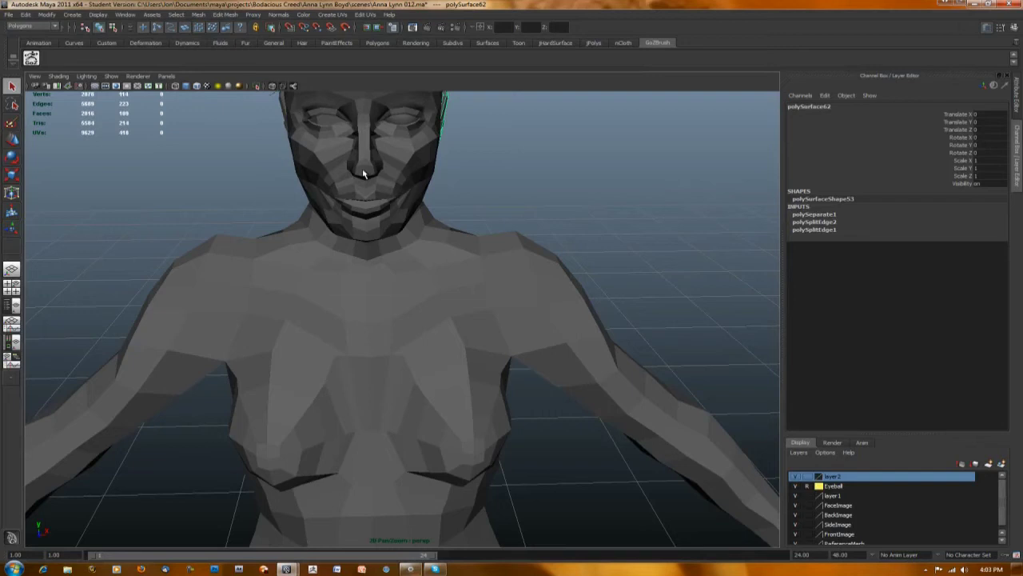
alt+drag(586, 201, 676, 215)
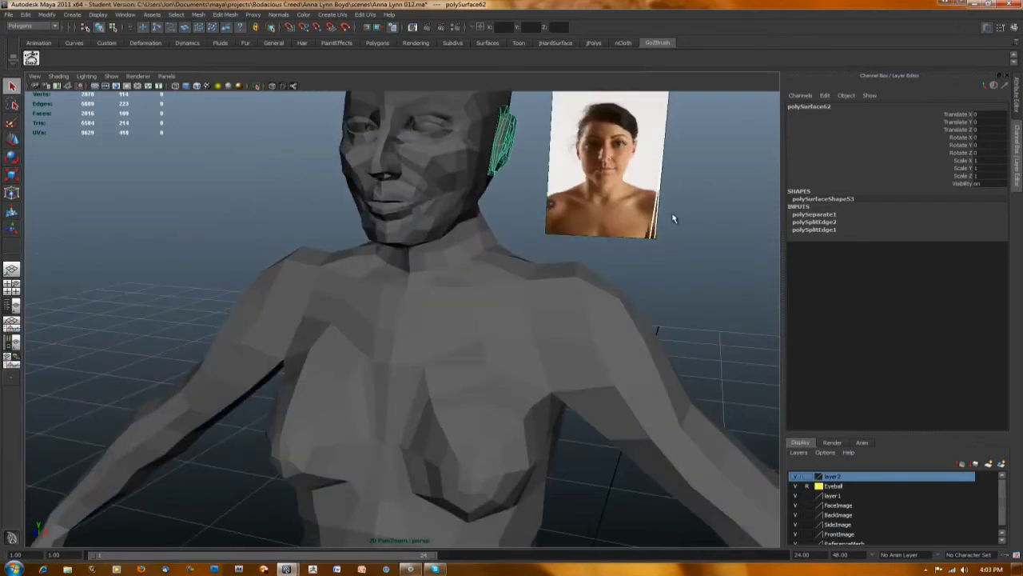
click(639, 203)
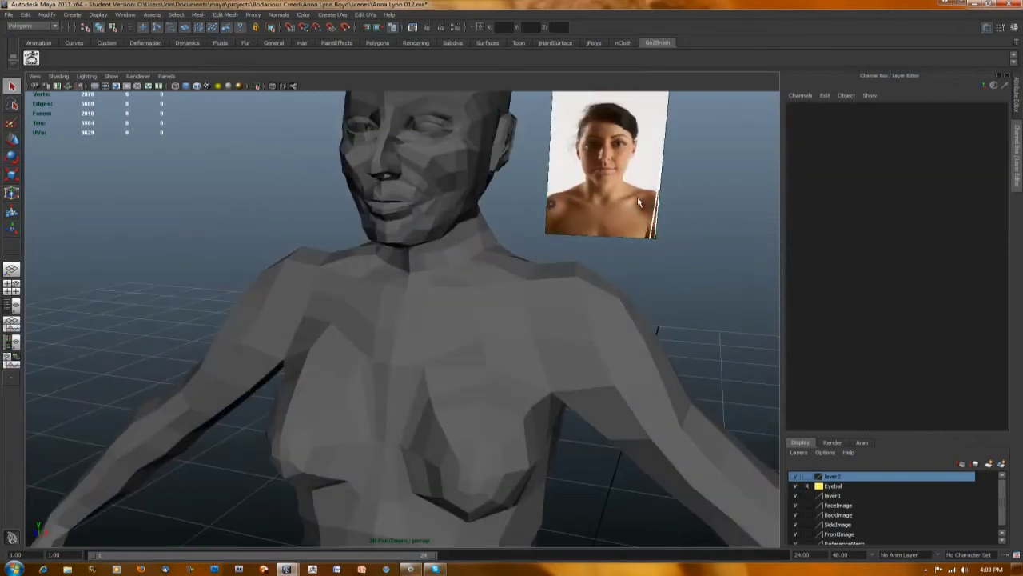
- Hide the Eyeball layer and marquee-select the whole figure mesh from a side view
click(794, 486)
alt+drag(737, 360, 667, 342)
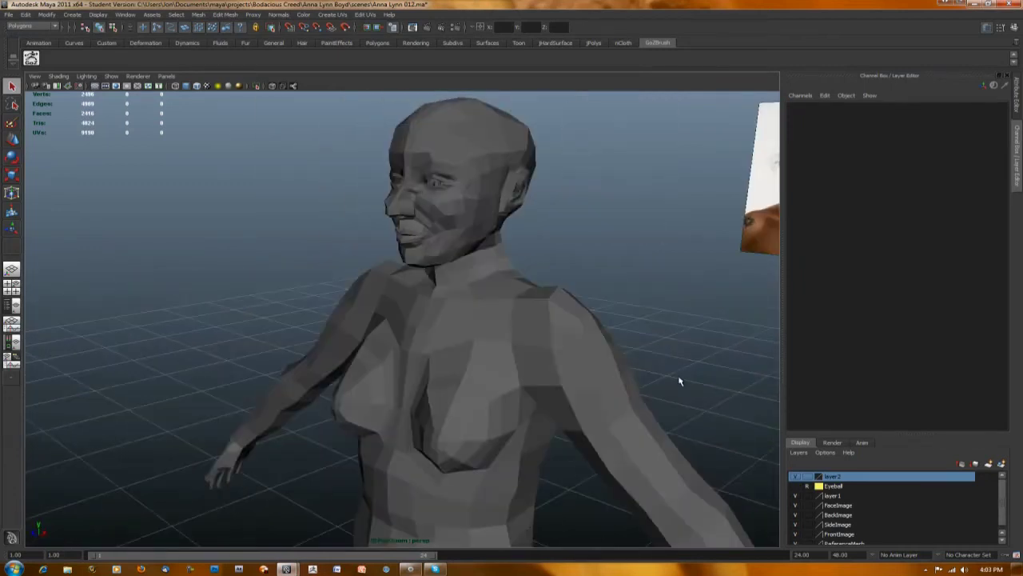
alt+drag(679, 379, 597, 314)
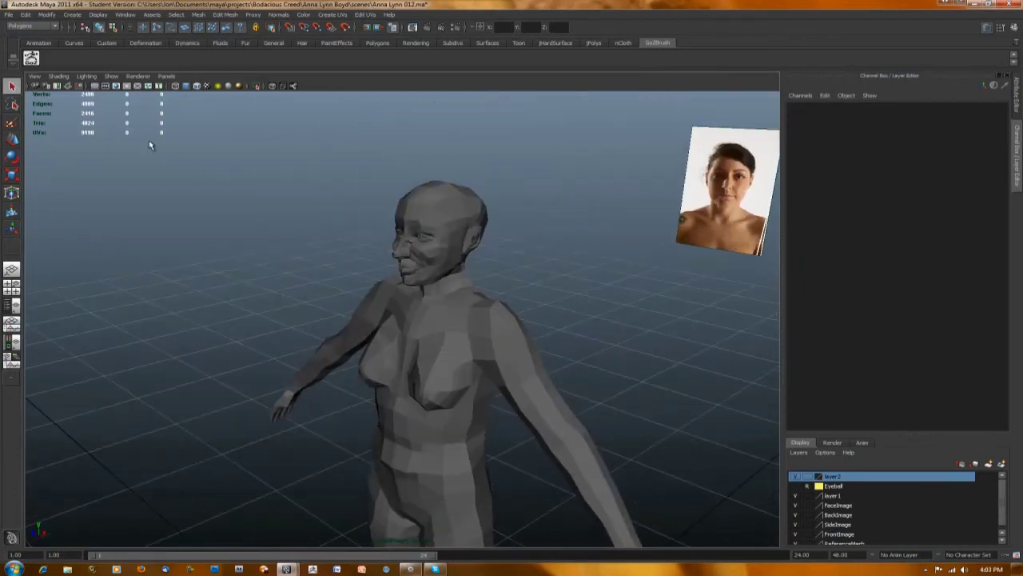
drag(313, 167, 523, 439)
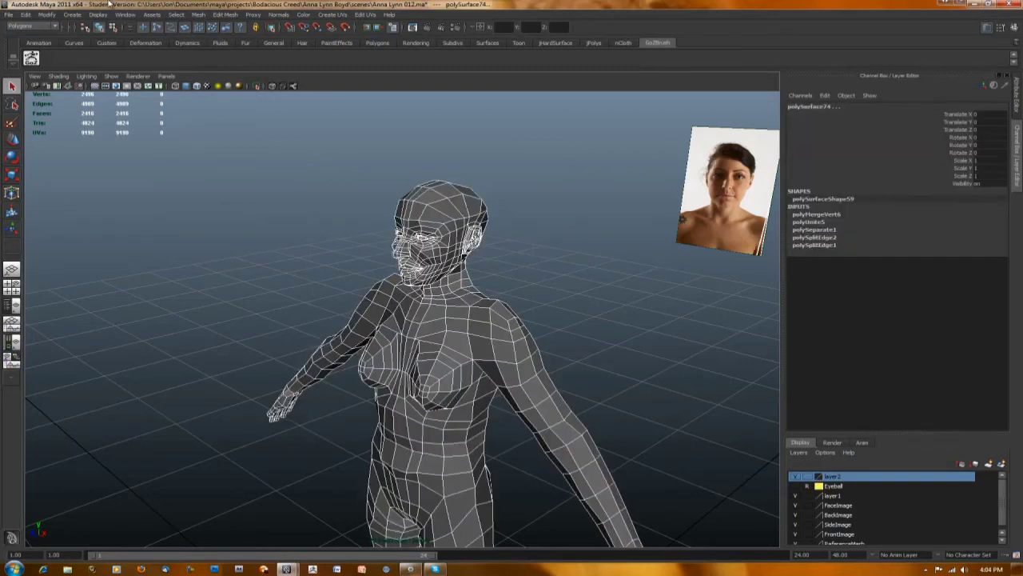
- Combine the body pieces with Mesh > Combine and switch to smooth shaded display
click(198, 15)
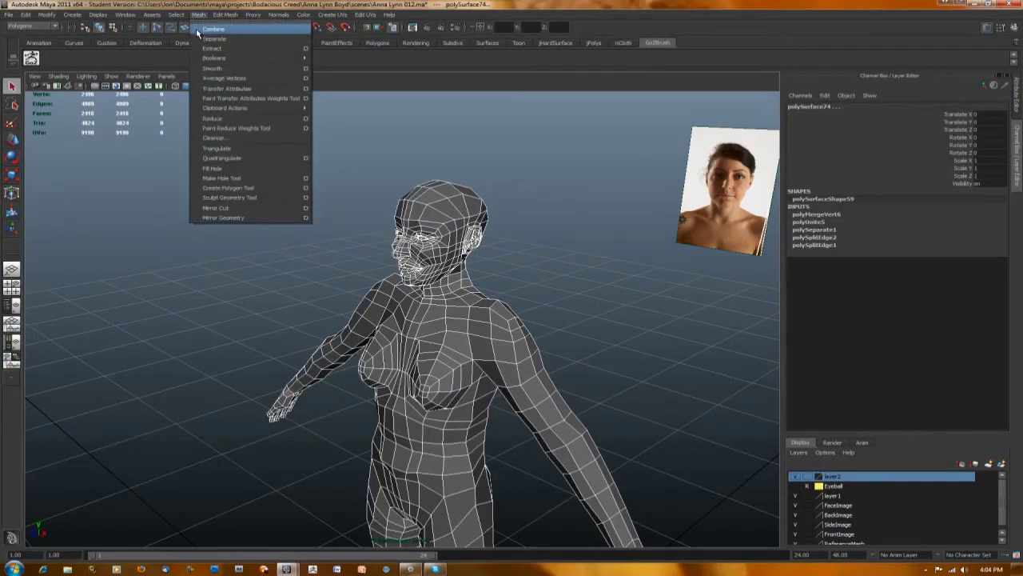
click(200, 35)
key(5)
alt+drag(230, 189, 299, 185)
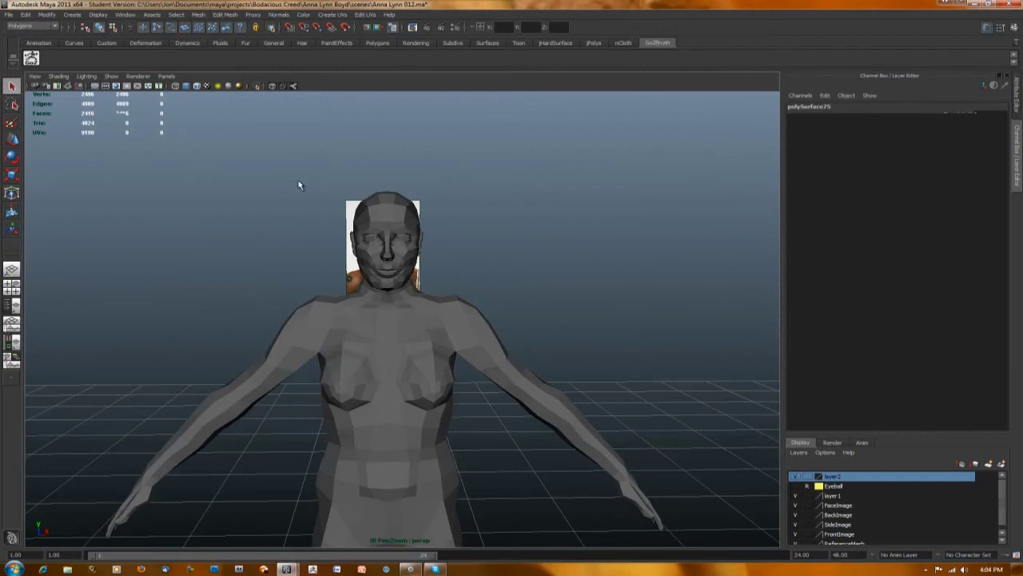
click(341, 355)
- Orbit around the combined figure from several angles, then select polySurface75
alt+drag(646, 342, 570, 350)
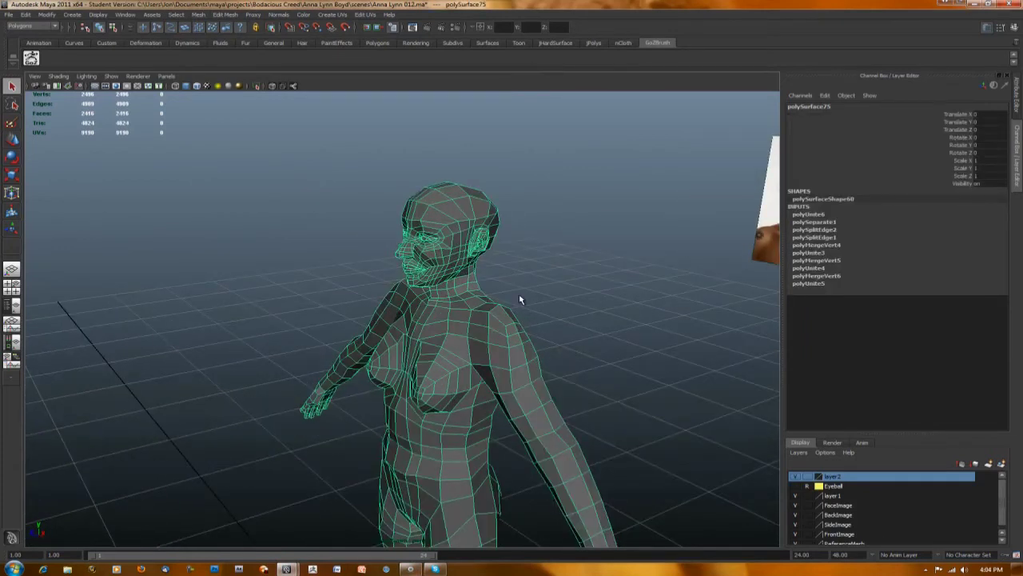
click(683, 299)
alt+drag(683, 299, 684, 277)
alt+right_drag(685, 277, 637, 315)
alt+drag(637, 315, 588, 287)
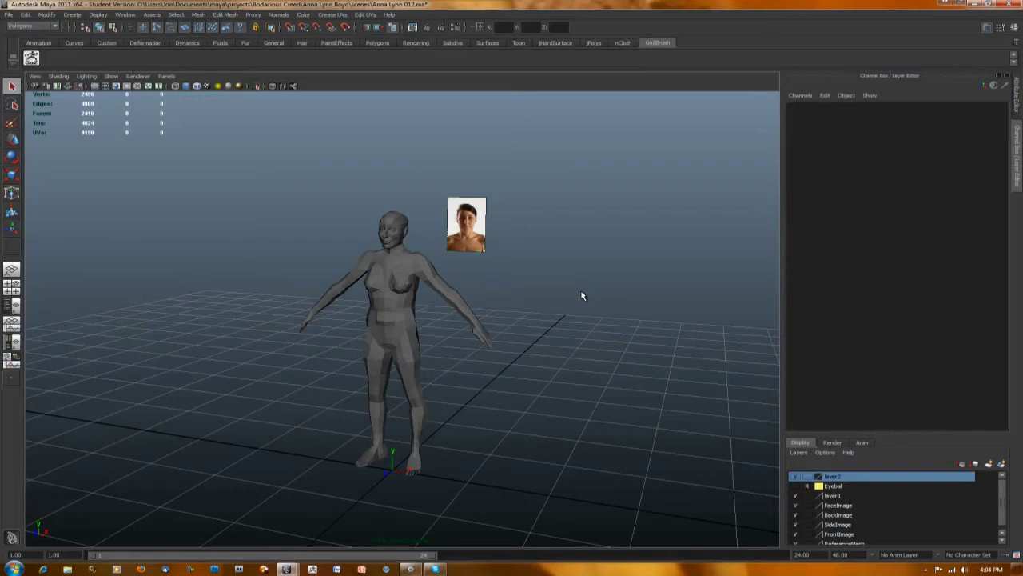
scroll(581, 296, up, 3)
alt+drag(582, 296, 602, 295)
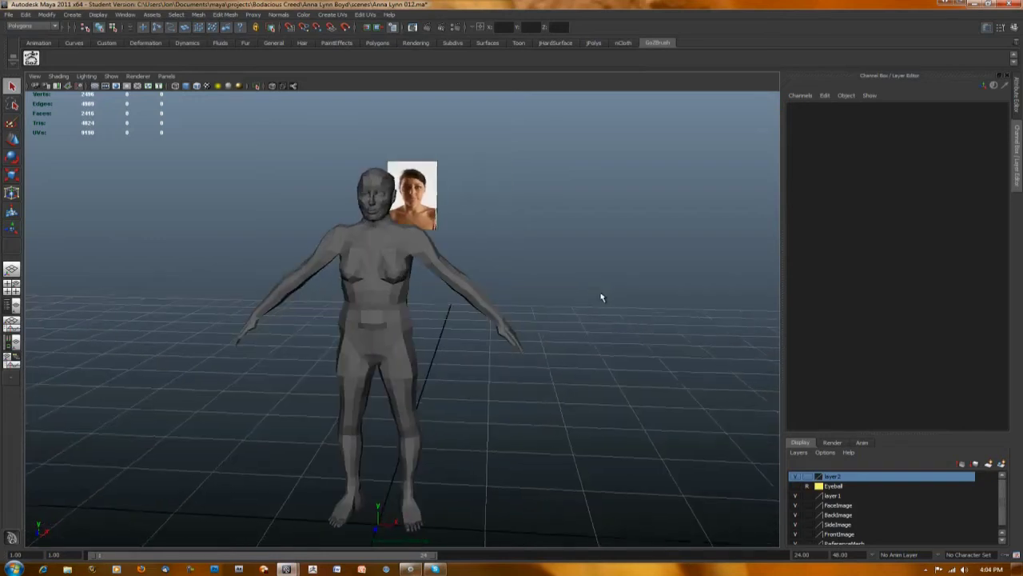
scroll(596, 269, up, 3)
alt+drag(660, 230, 693, 215)
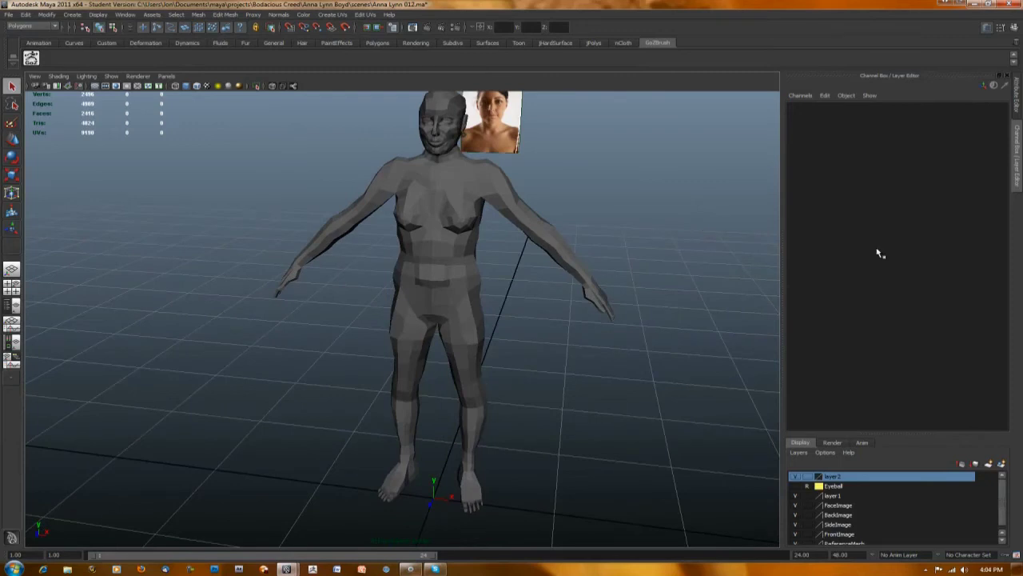
alt+drag(656, 199, 643, 221)
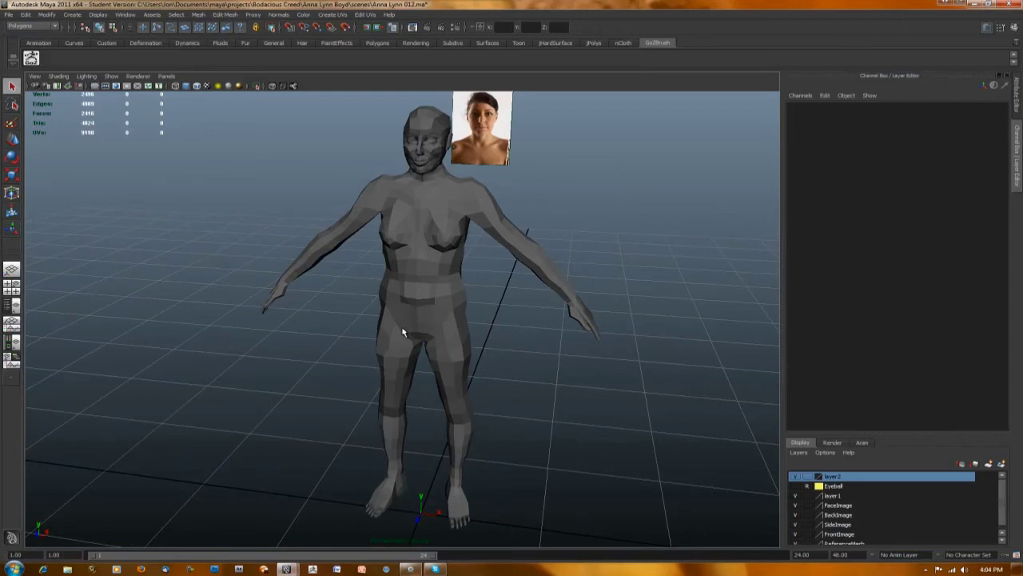
click(434, 392)
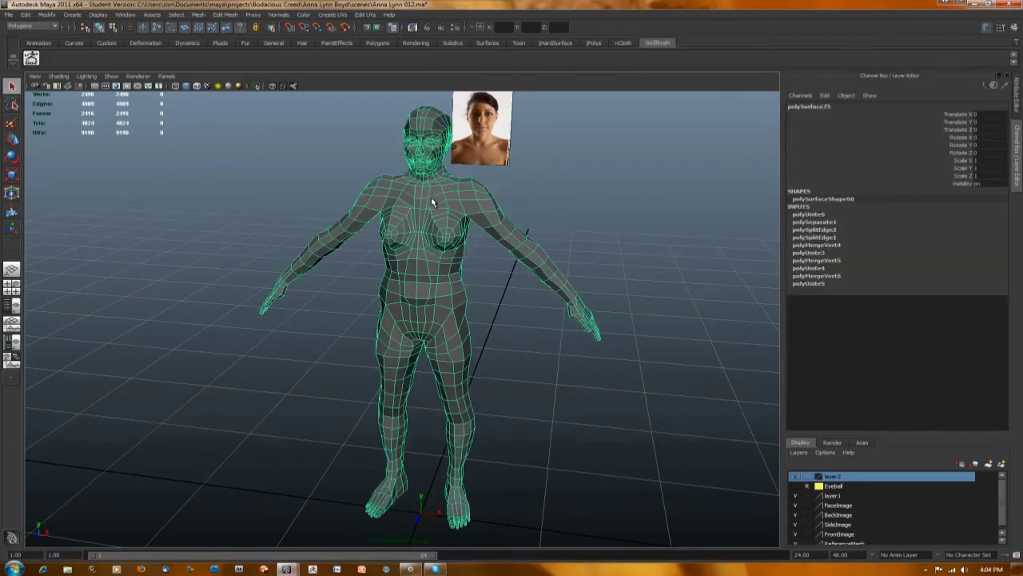
- Send the selected figure to ZBrush with GoZ, continuing past the student version warning
click(30, 57)
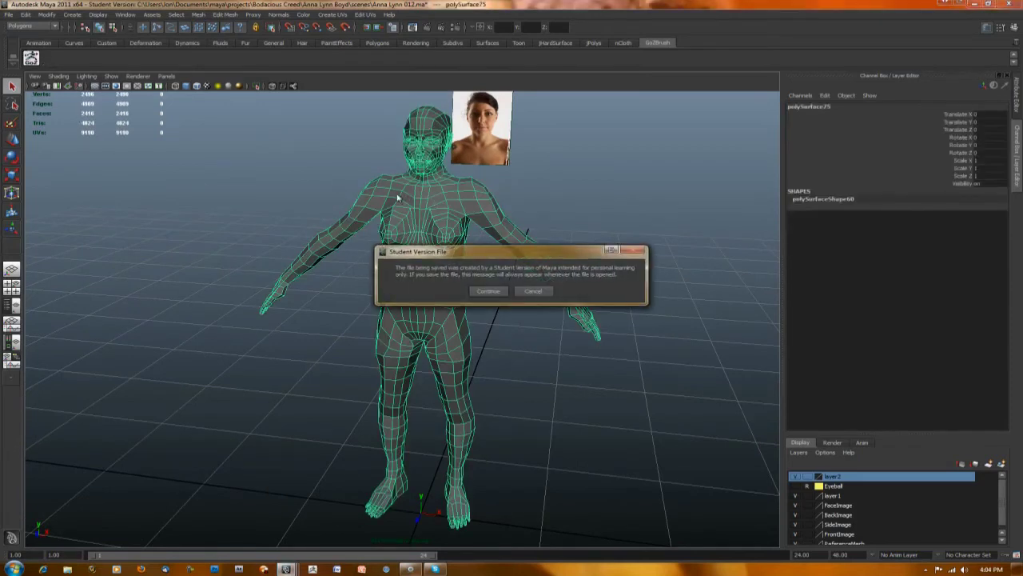
click(489, 291)
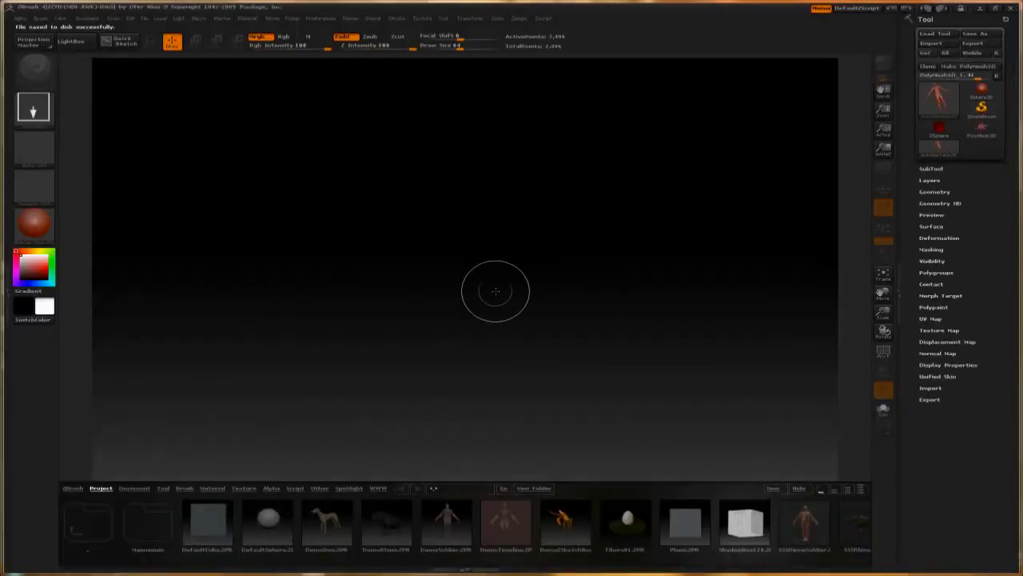
- Draw the imported figure onto the canvas in Edit mode and turn it to check its sides
mouse_move(468, 224)
mouse_down()
mouse_move(480, 328)
mouse_move(466, 440)
mouse_up()
key(t)
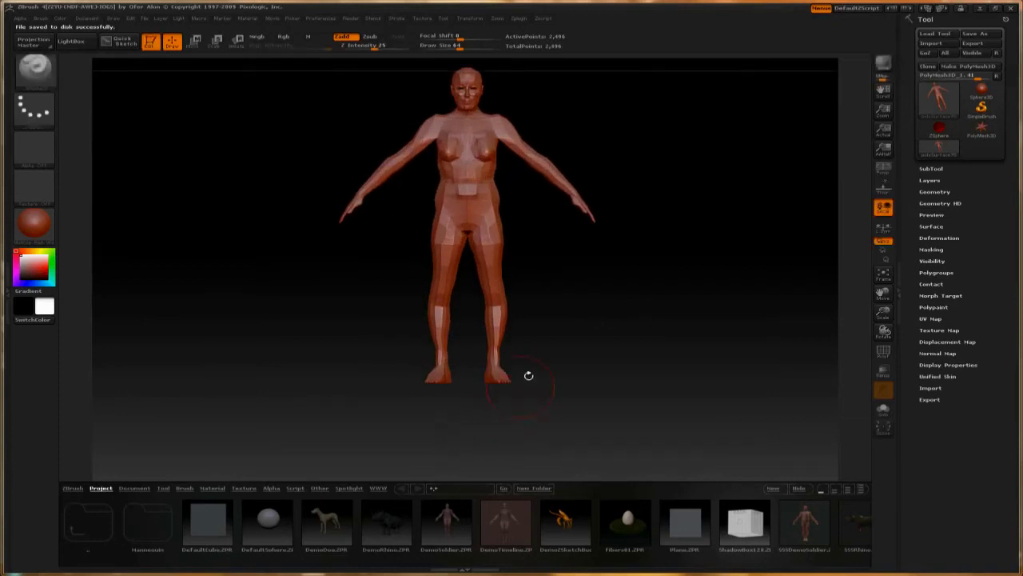
scroll(605, 336, up, 3)
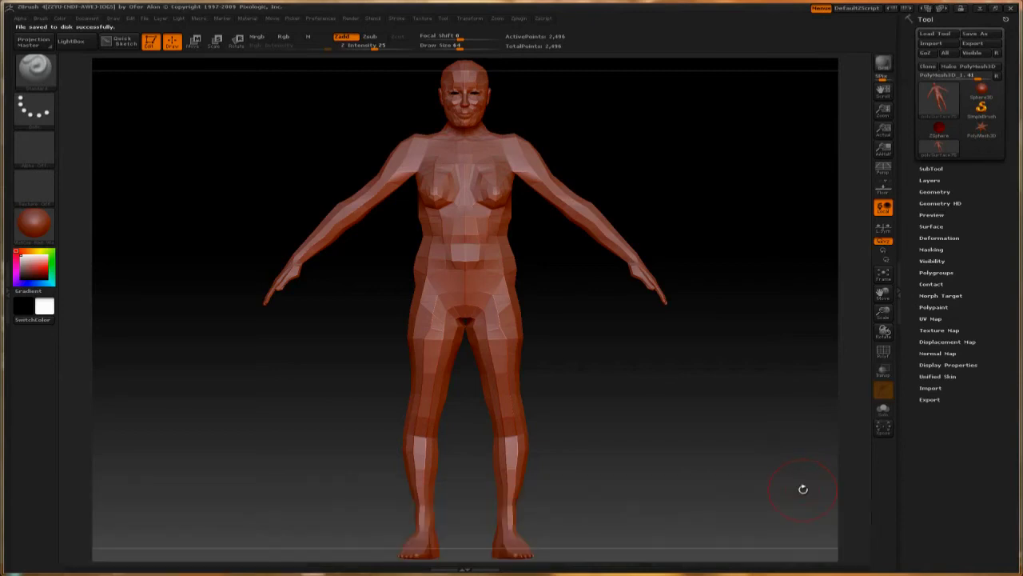
drag(804, 486, 776, 387)
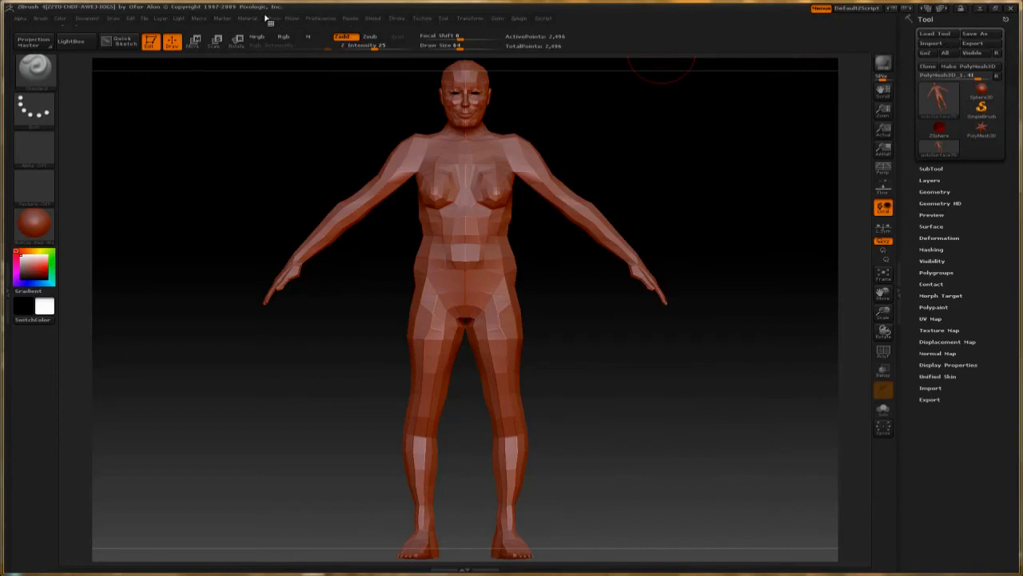
- Dock the Zplugin menu in the side tray and expand UV Master
click(524, 19)
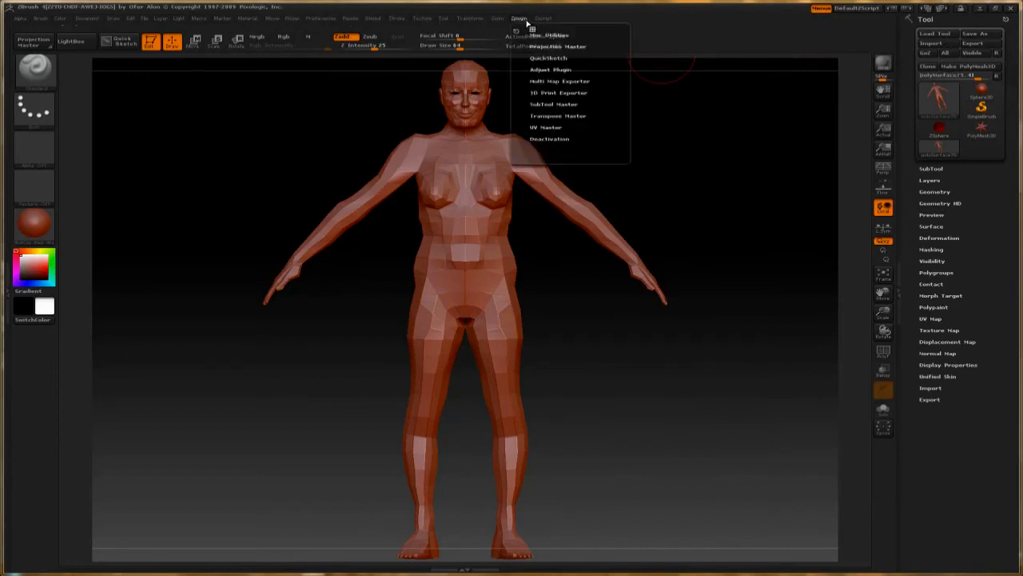
click(515, 30)
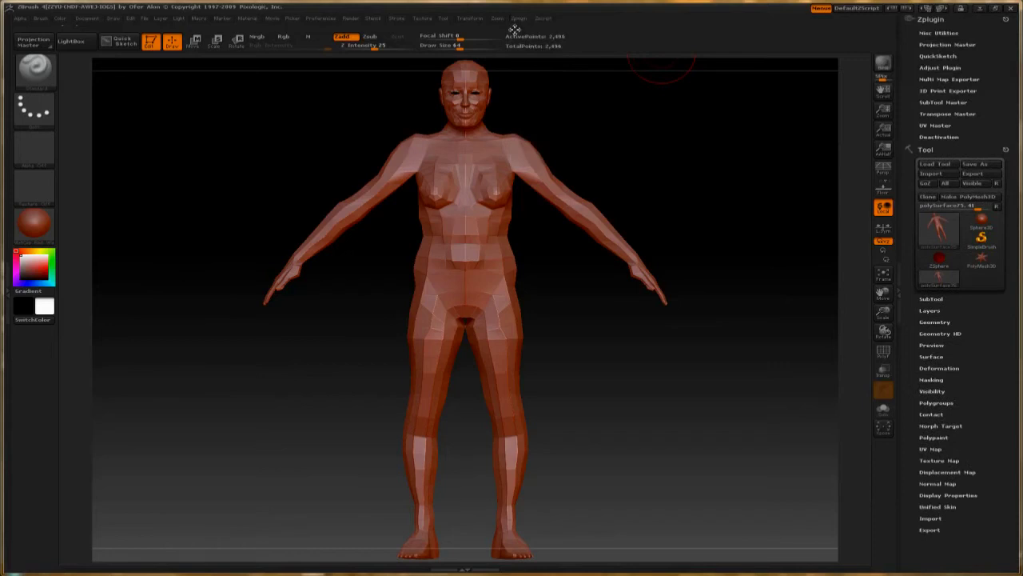
click(936, 126)
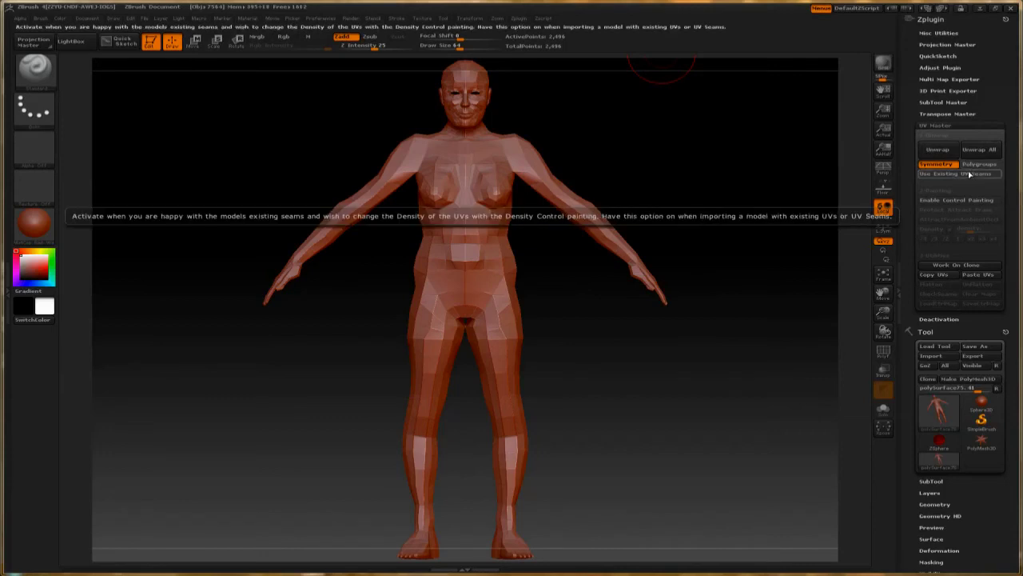
- Try control painting with AttractFromAmbientOccl, clear it, then Work On Clone and re-enable painting
click(942, 203)
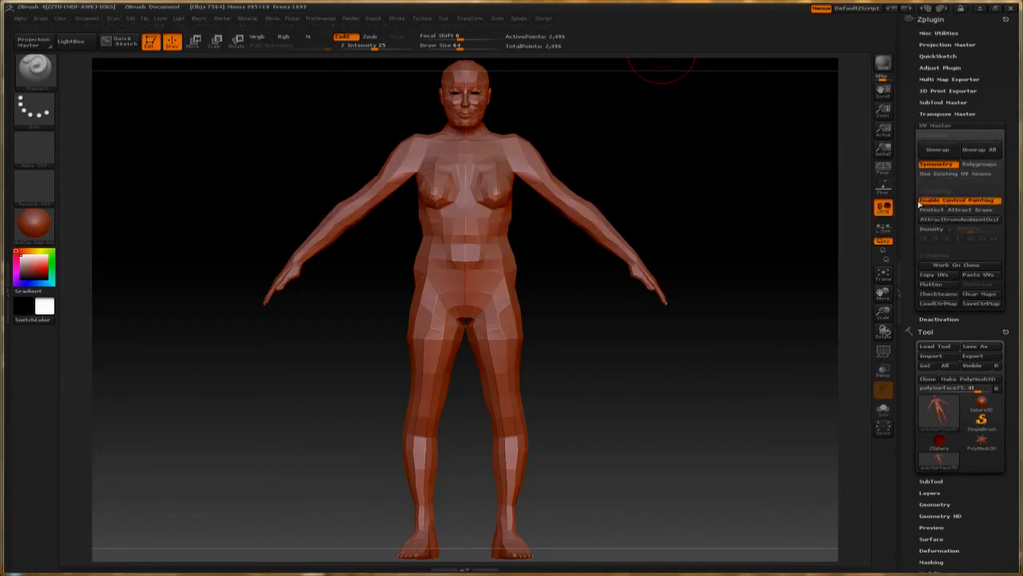
click(943, 226)
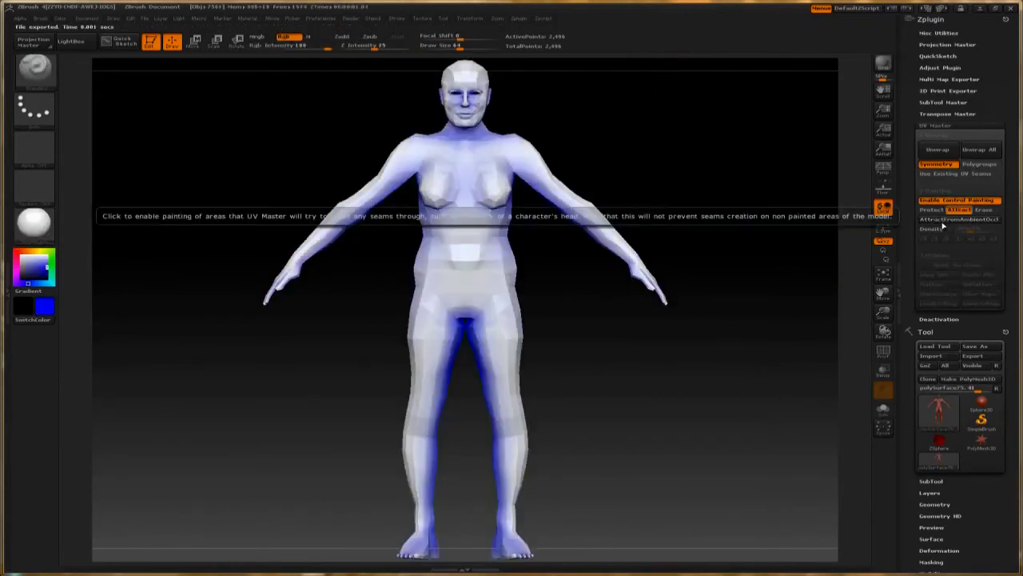
click(962, 210)
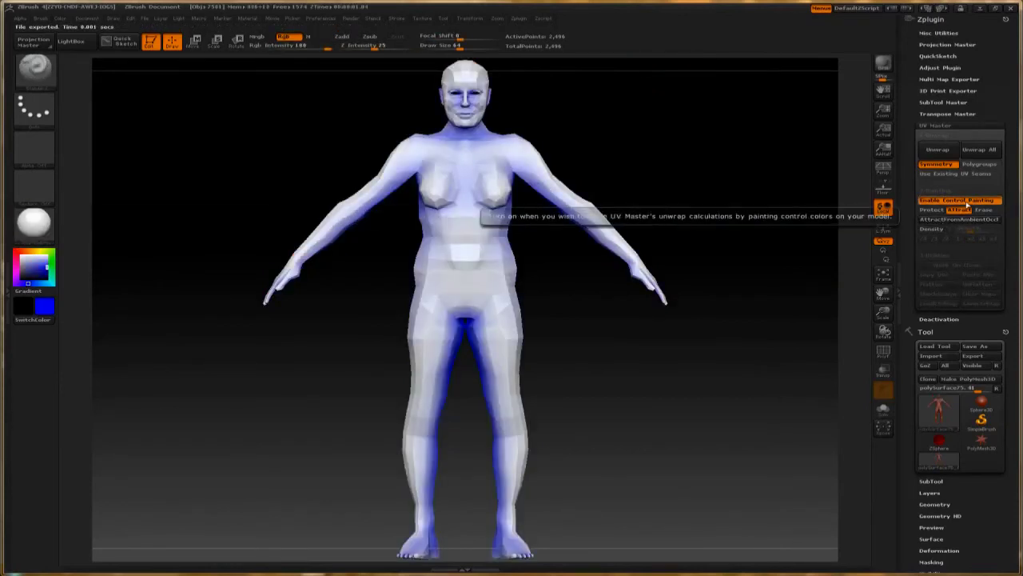
click(969, 200)
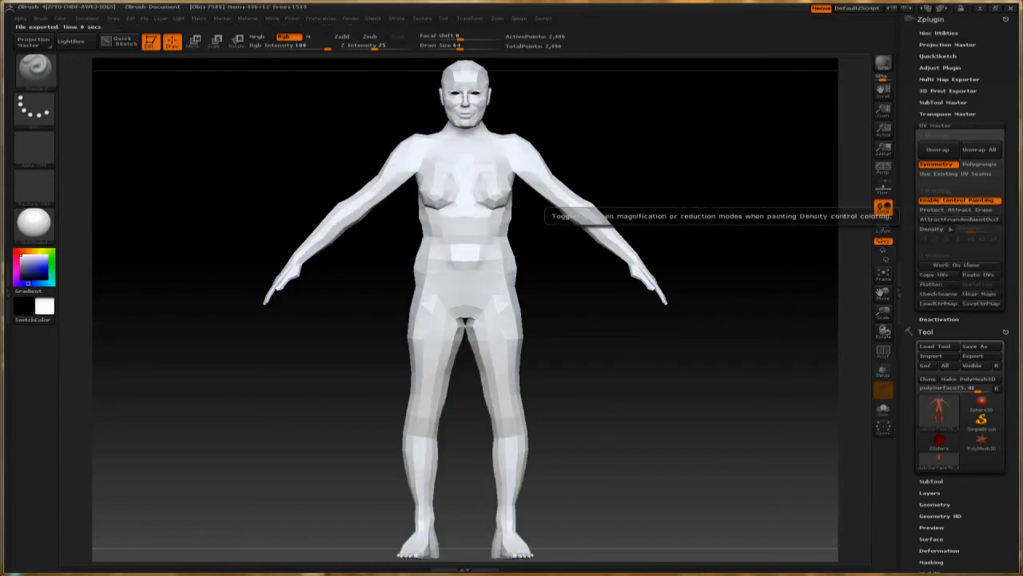
click(959, 201)
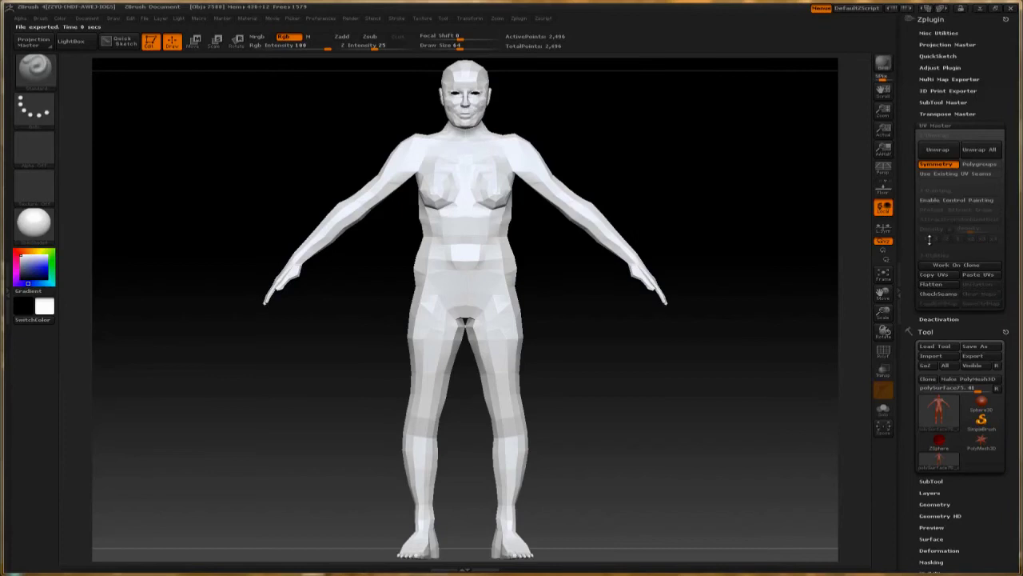
click(961, 268)
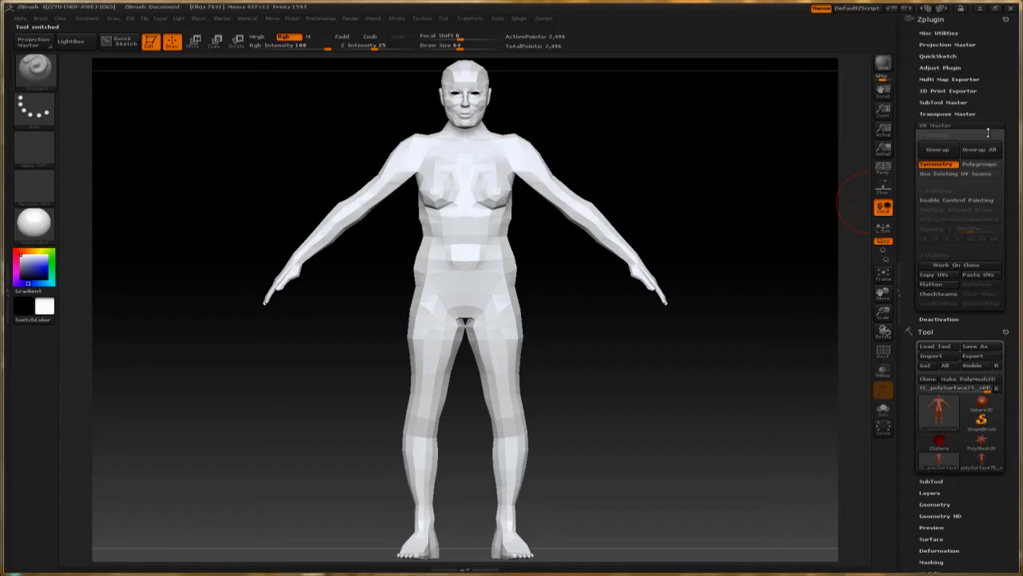
click(950, 203)
- Paint red Protect areas over the chest, abdomen and face
click(932, 220)
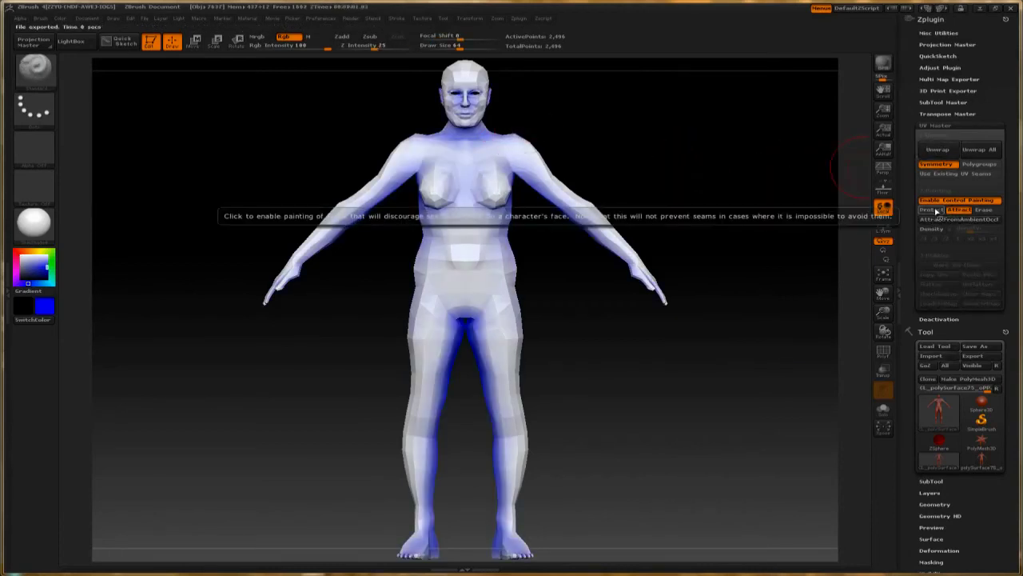
click(941, 209)
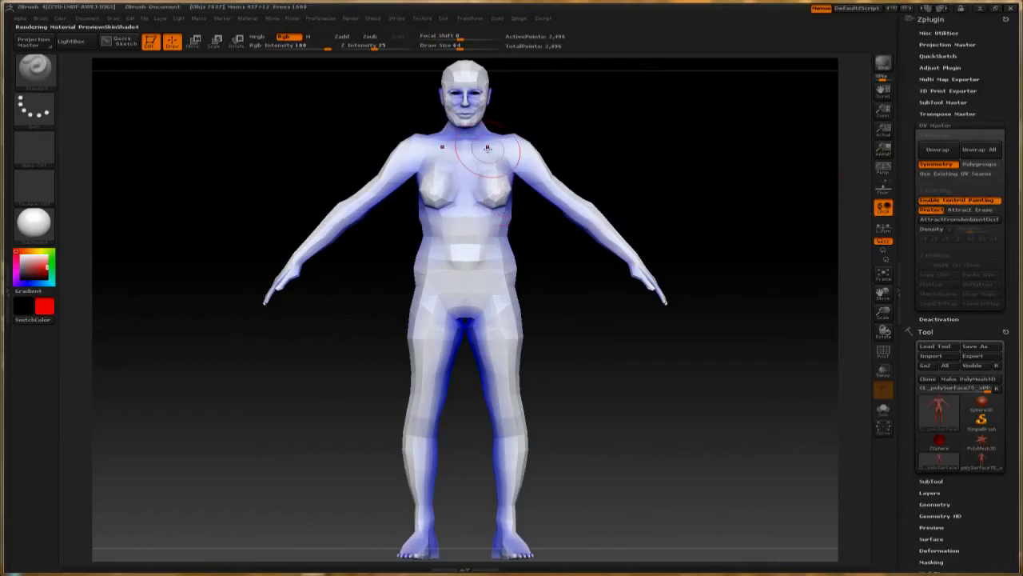
mouse_move(478, 160)
mouse_down()
mouse_move(463, 194)
mouse_move(465, 238)
mouse_up()
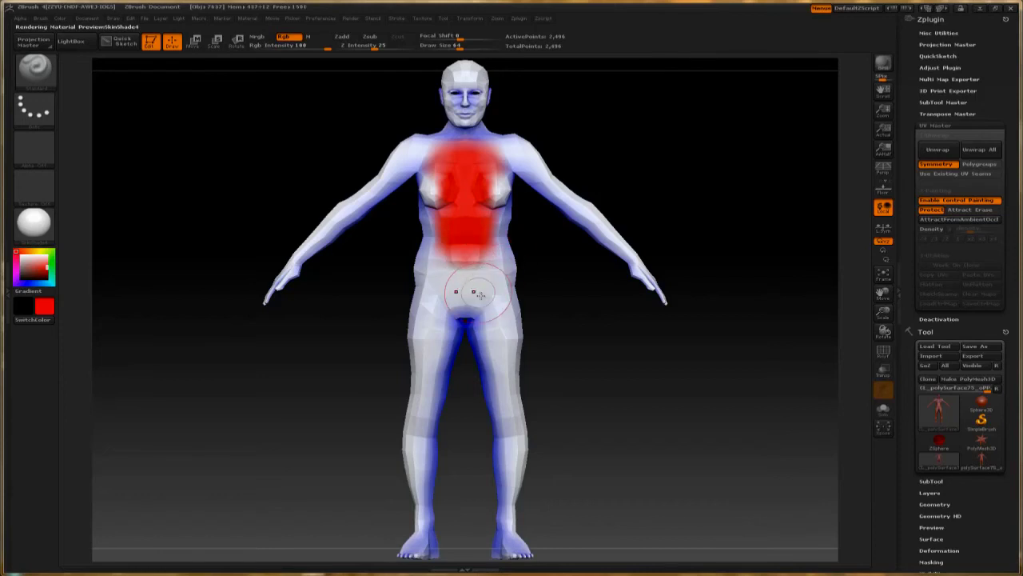
mouse_move(470, 297)
mouse_down()
mouse_move(456, 230)
mouse_move(470, 200)
mouse_move(461, 169)
mouse_move(440, 154)
mouse_move(445, 270)
mouse_up()
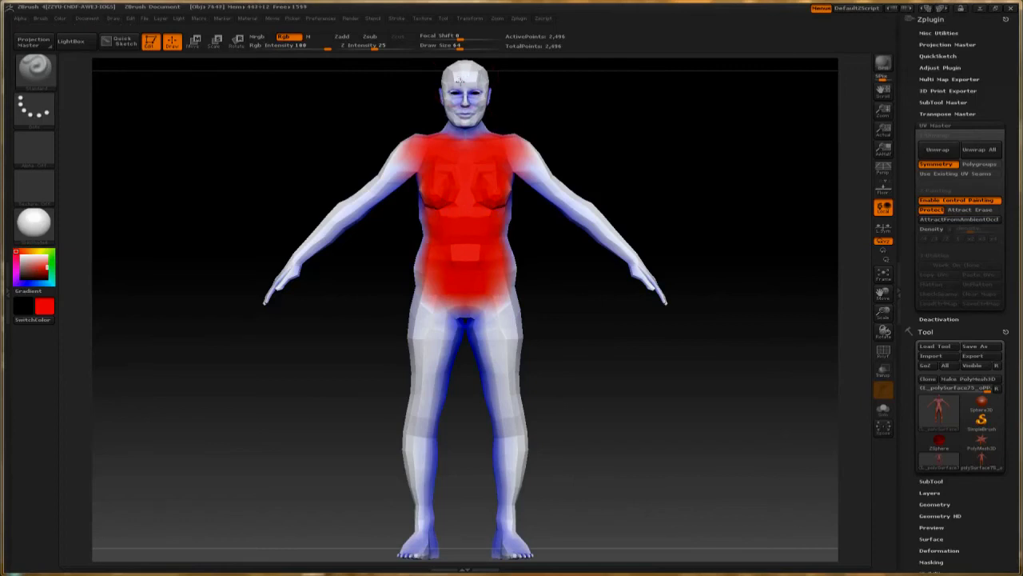
mouse_move(466, 76)
mouse_down()
mouse_move(465, 118)
mouse_move(464, 80)
mouse_up()
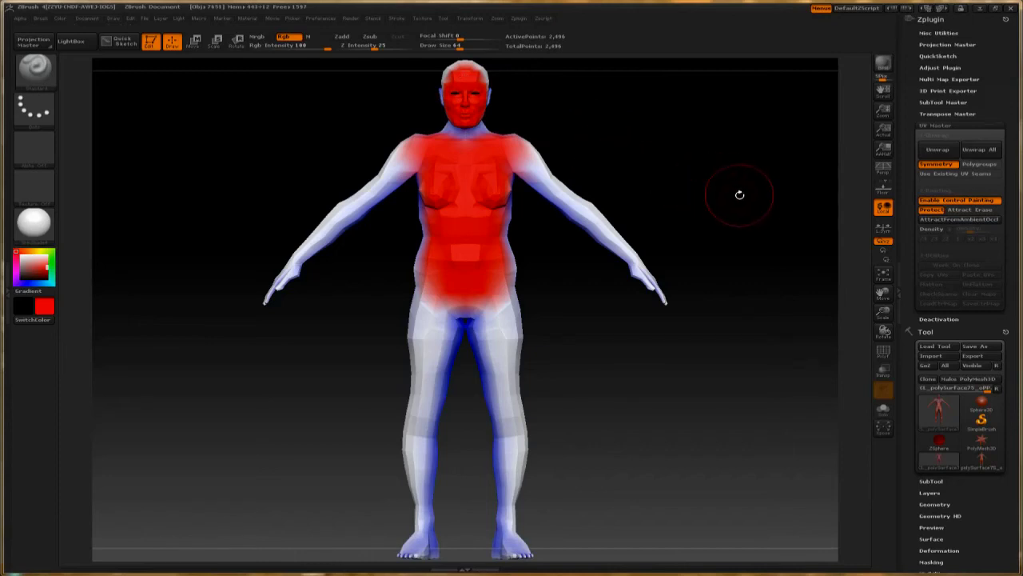
drag(737, 194, 635, 208)
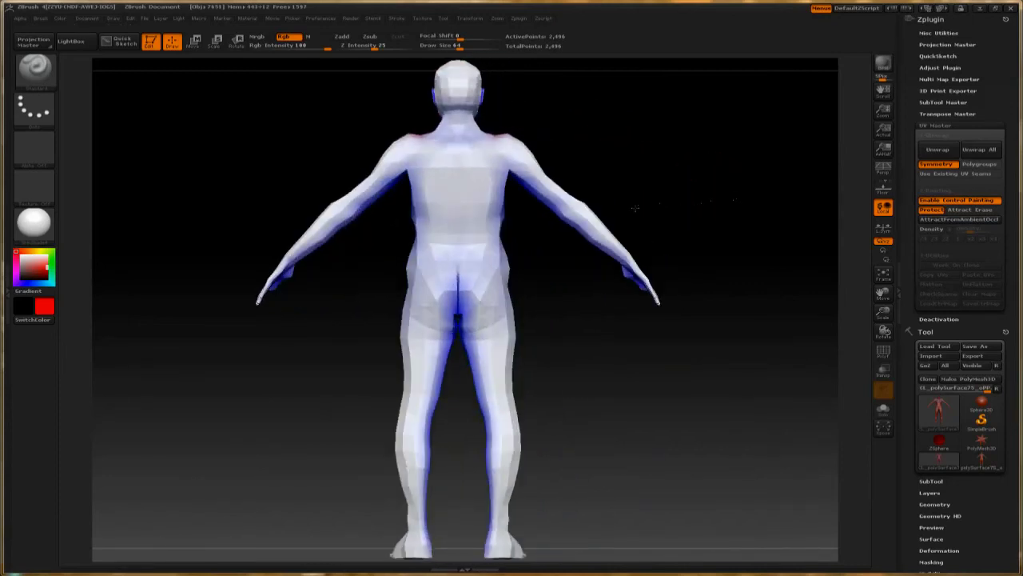
- Paint blue Attract down the back of the head and neck, then turn the model to check
key(shift)
click(958, 210)
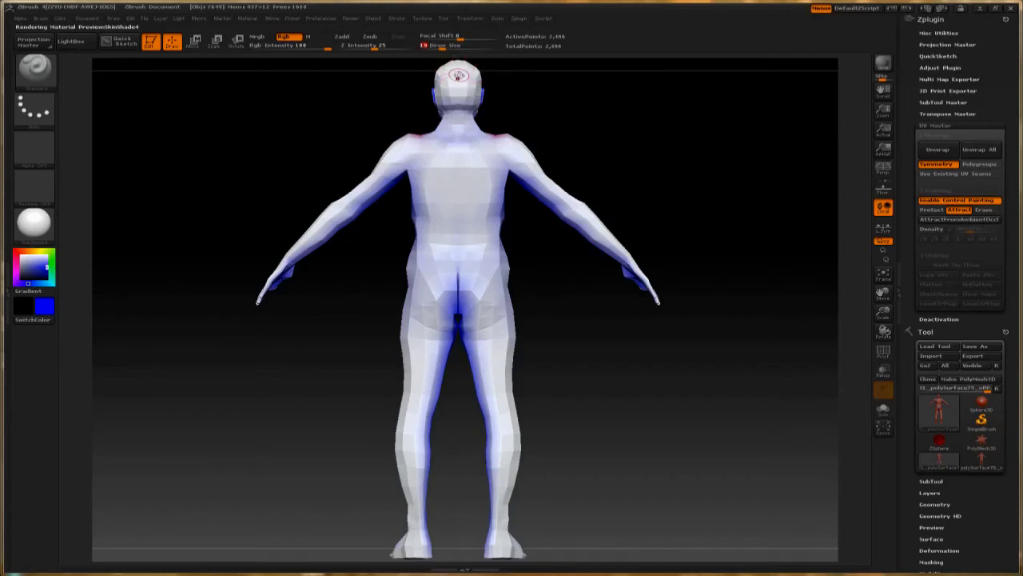
drag(460, 76, 456, 321)
drag(564, 352, 691, 361)
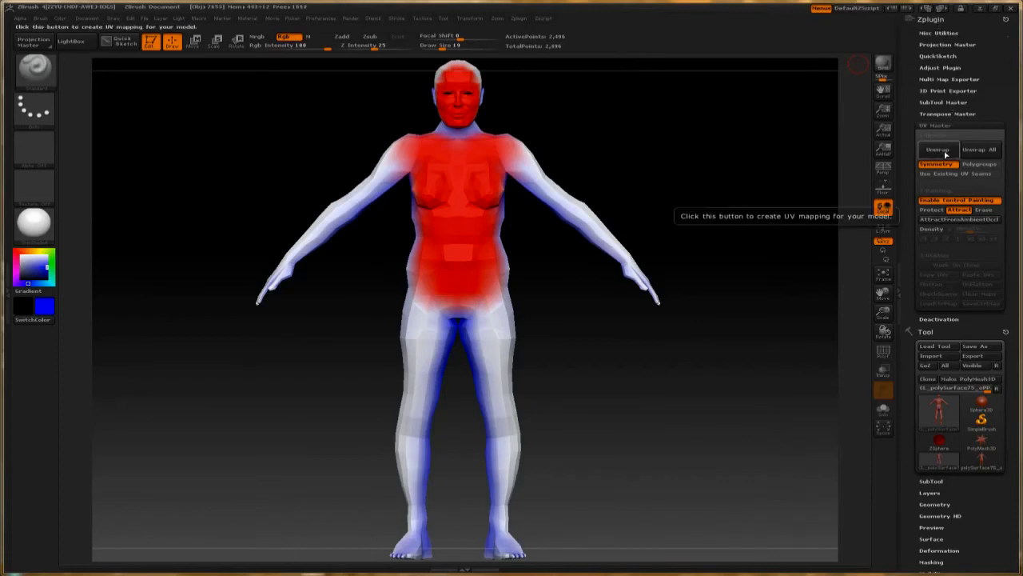
- Unwrap the figure into 21 UV islands and flatten it to view the layout
click(946, 155)
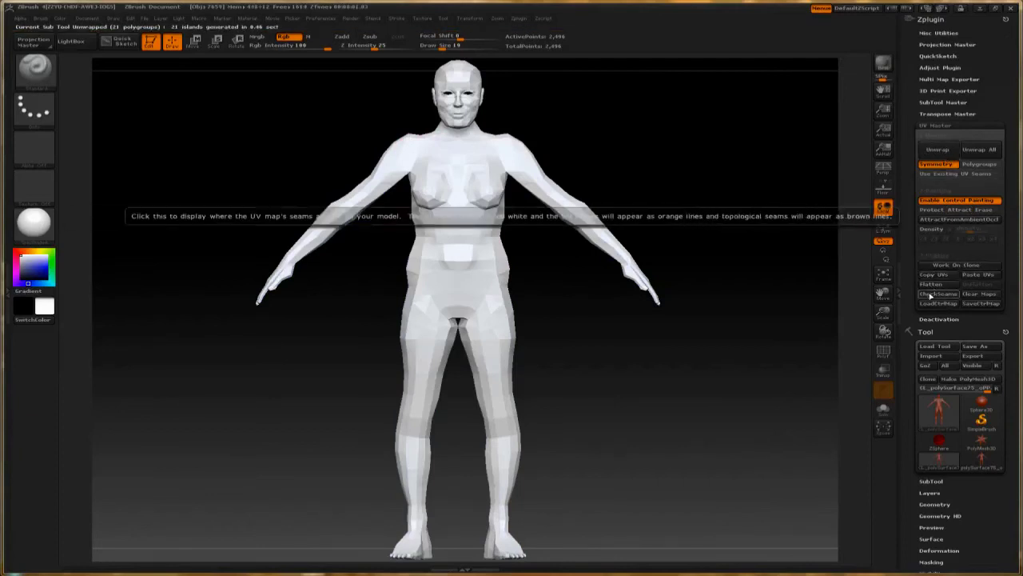
click(940, 284)
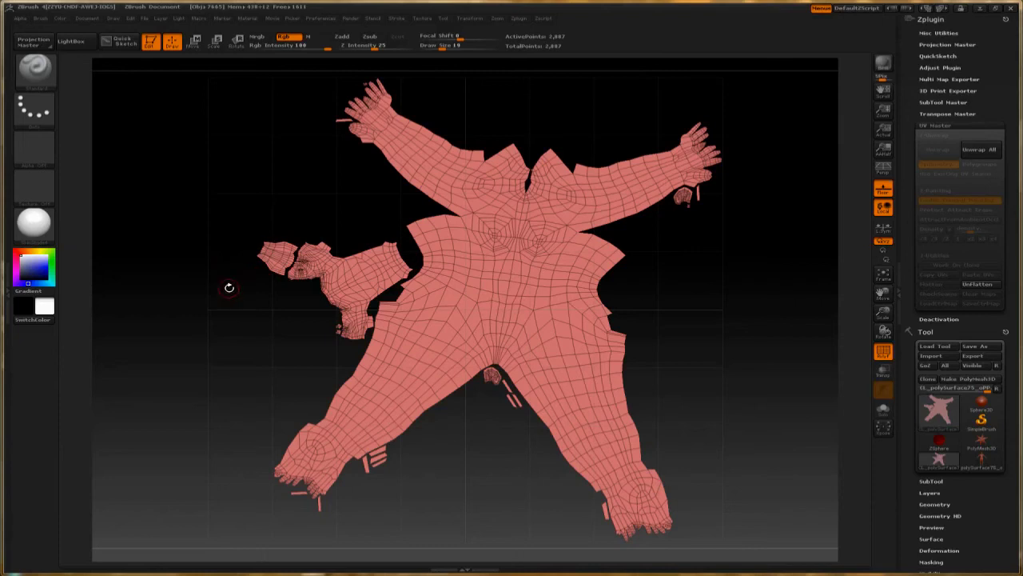
alt+drag(228, 291, 148, 326)
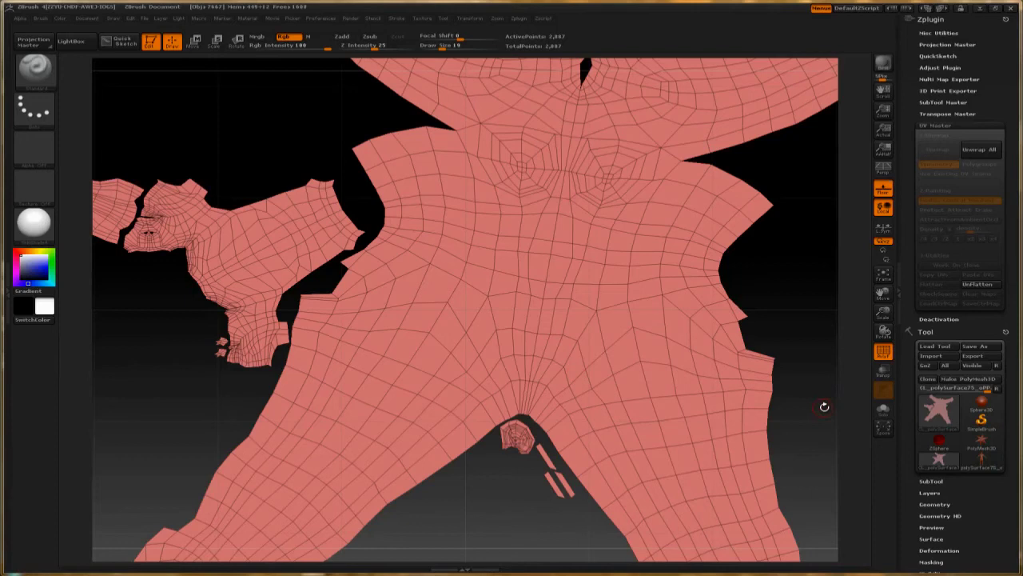
alt+drag(820, 399, 811, 327)
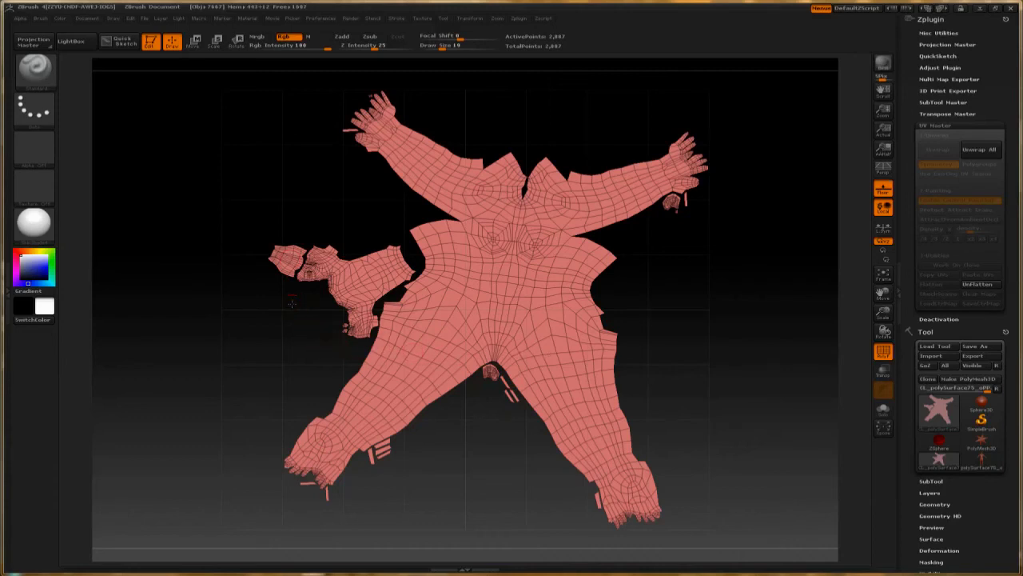
drag(292, 304, 566, 383)
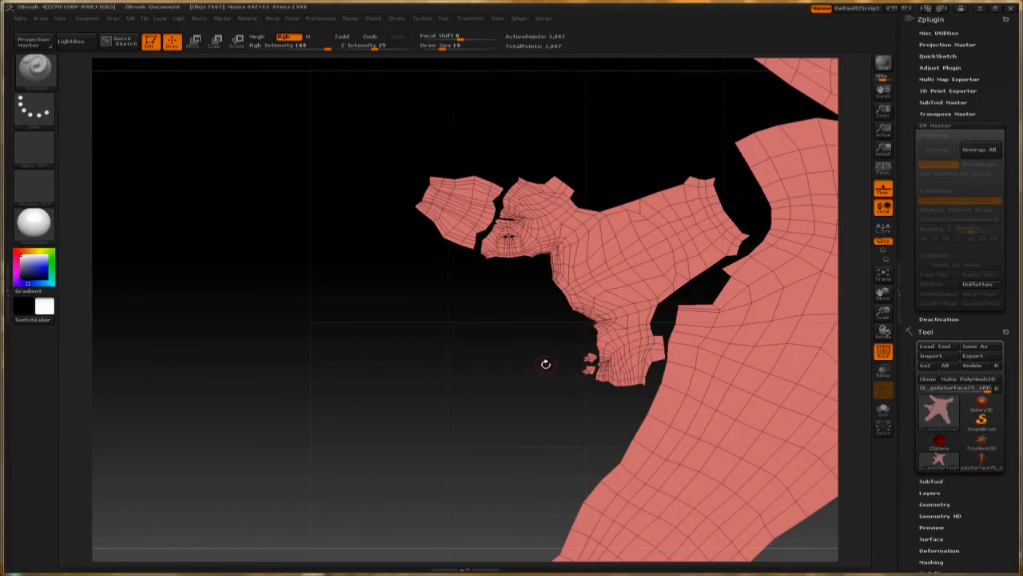
drag(520, 358, 512, 242)
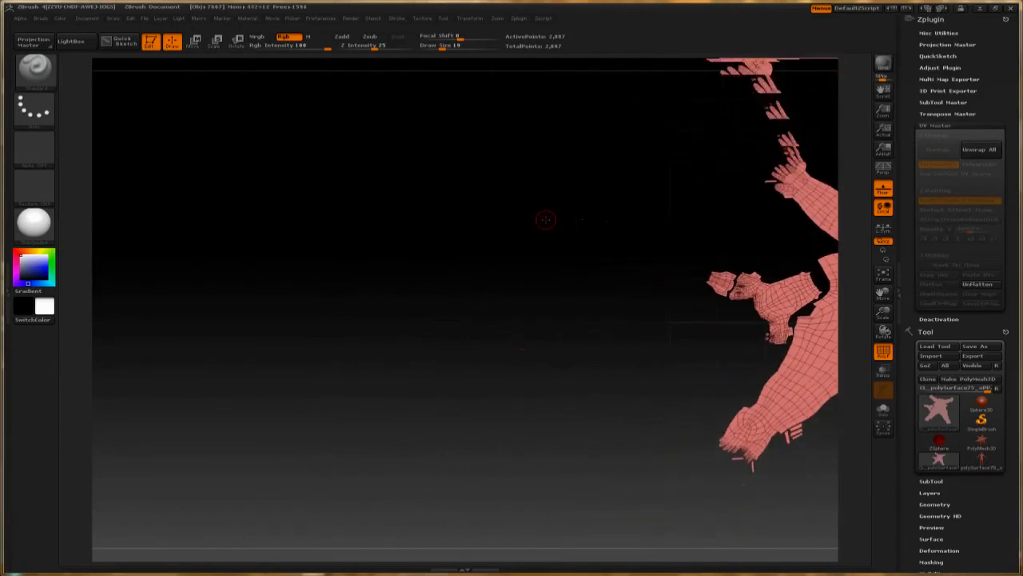
drag(692, 217, 377, 219)
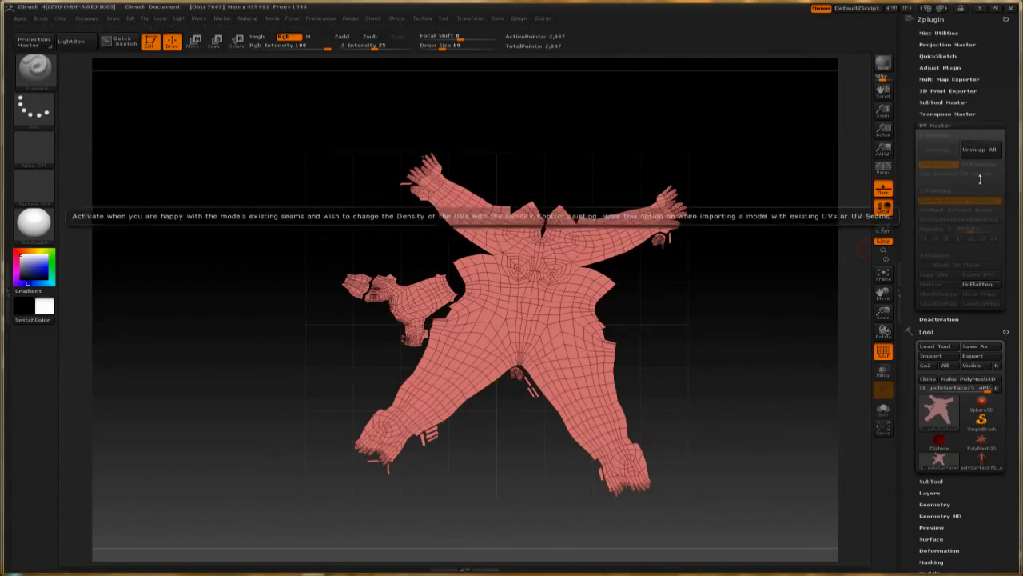
- UnFlatten the clone, paste its UVs onto the original polySurface tool, and GoZ it back to Maya
click(977, 284)
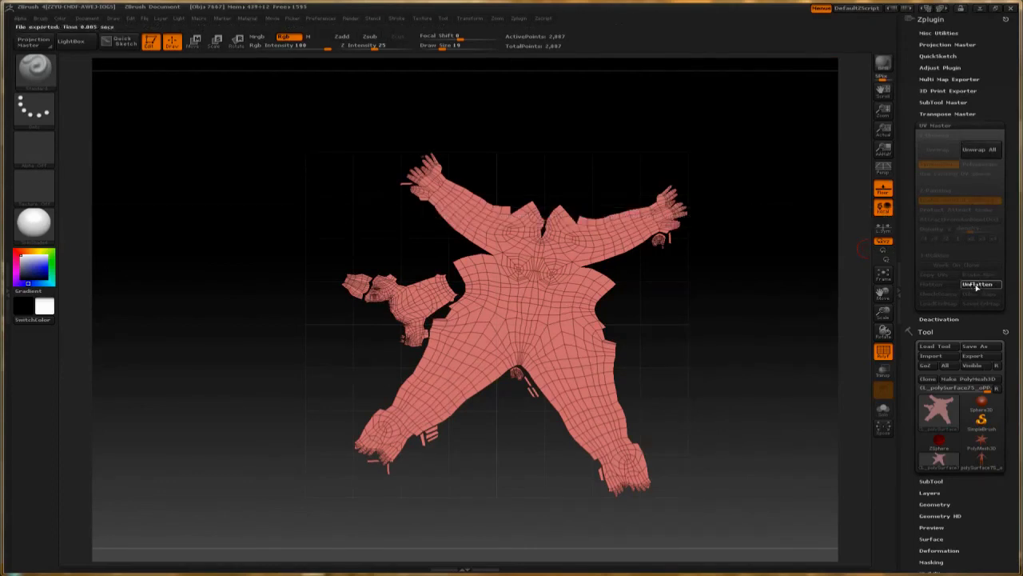
click(932, 275)
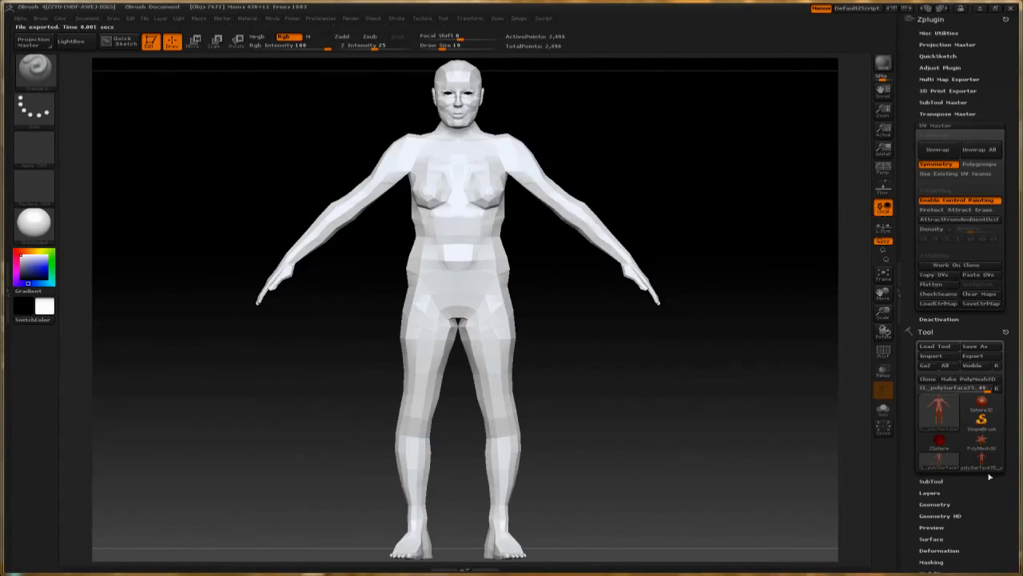
click(989, 464)
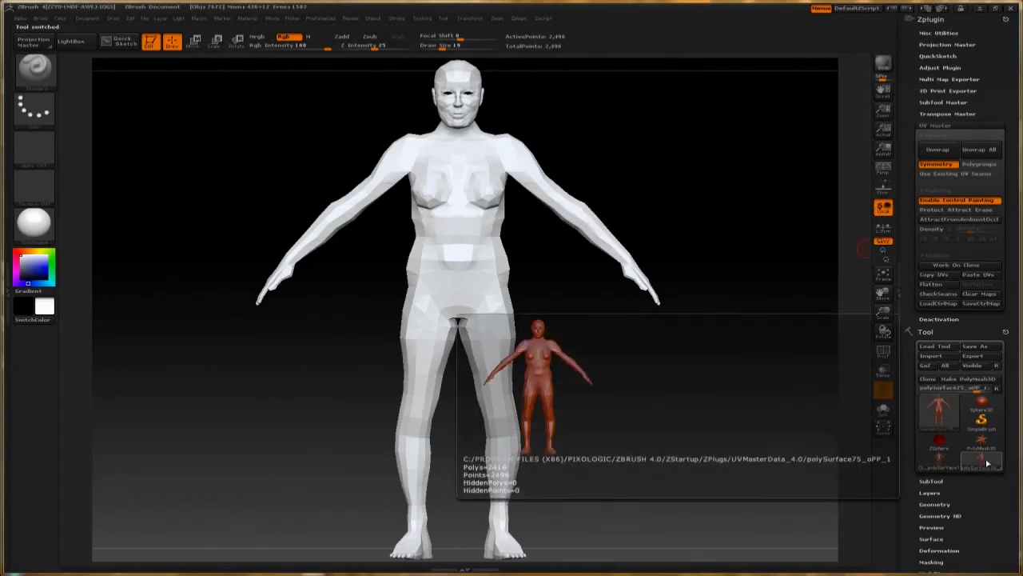
click(975, 276)
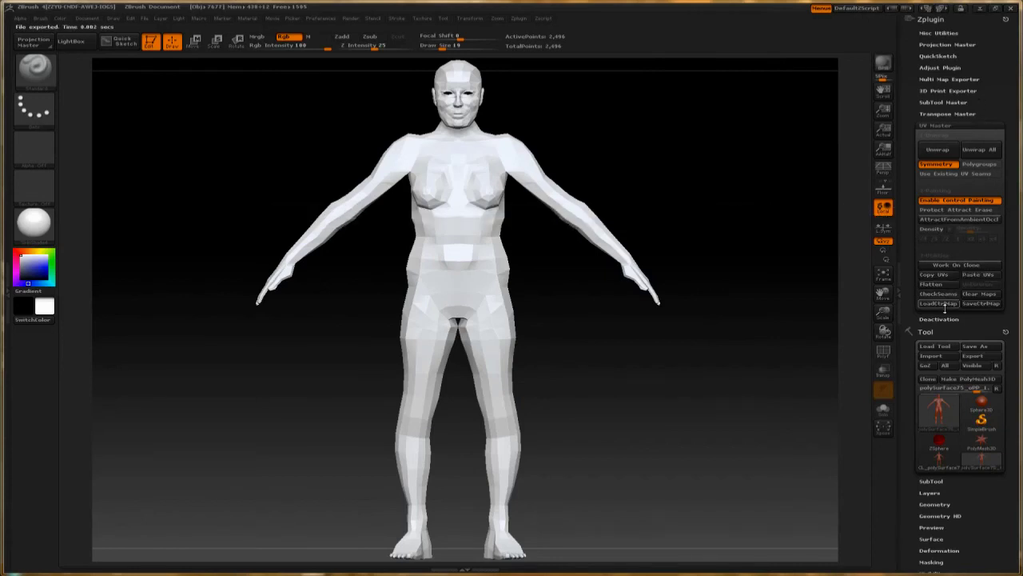
click(925, 366)
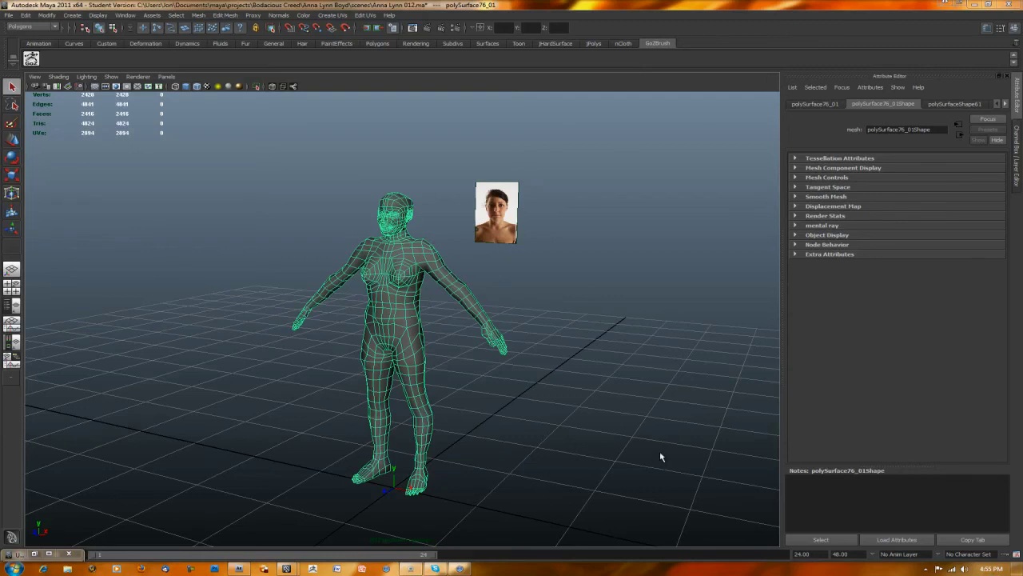
alt+drag(660, 456, 601, 408)
alt+right_drag(600, 408, 594, 339)
alt+drag(594, 338, 541, 339)
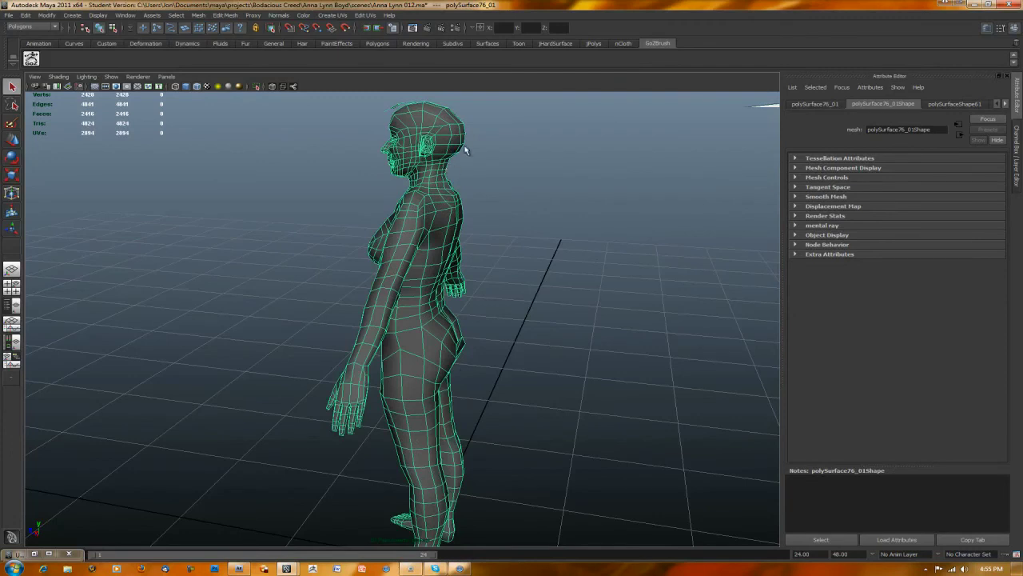
alt+drag(578, 162, 578, 270)
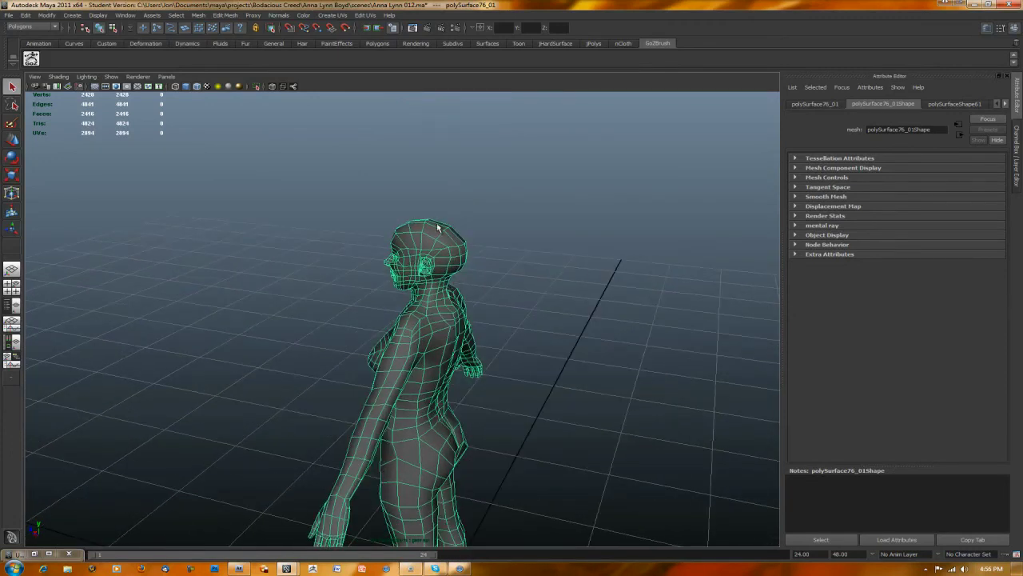
alt+drag(469, 222, 414, 171)
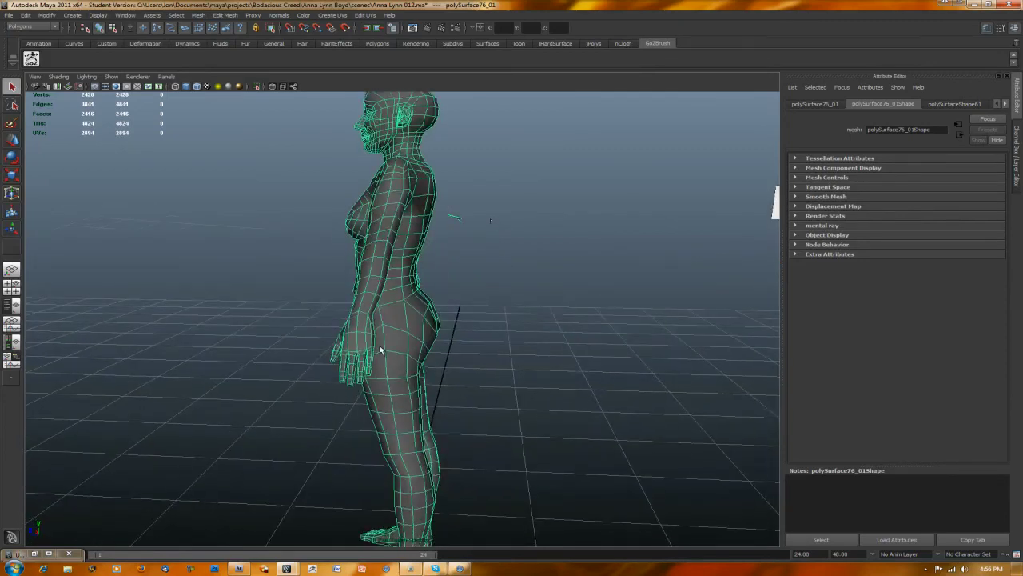
alt+drag(599, 281, 639, 270)
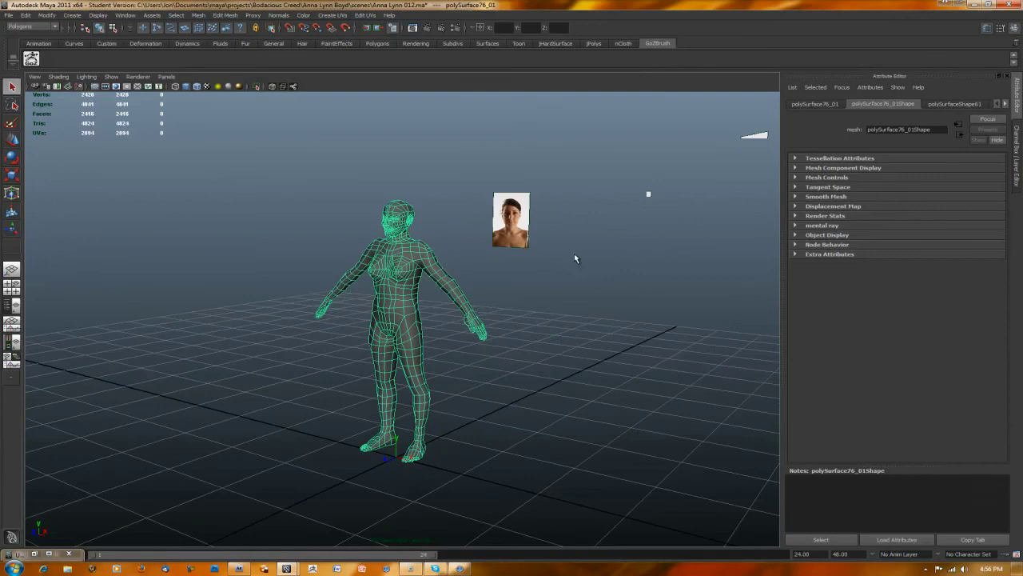
scroll(577, 257, up, 5)
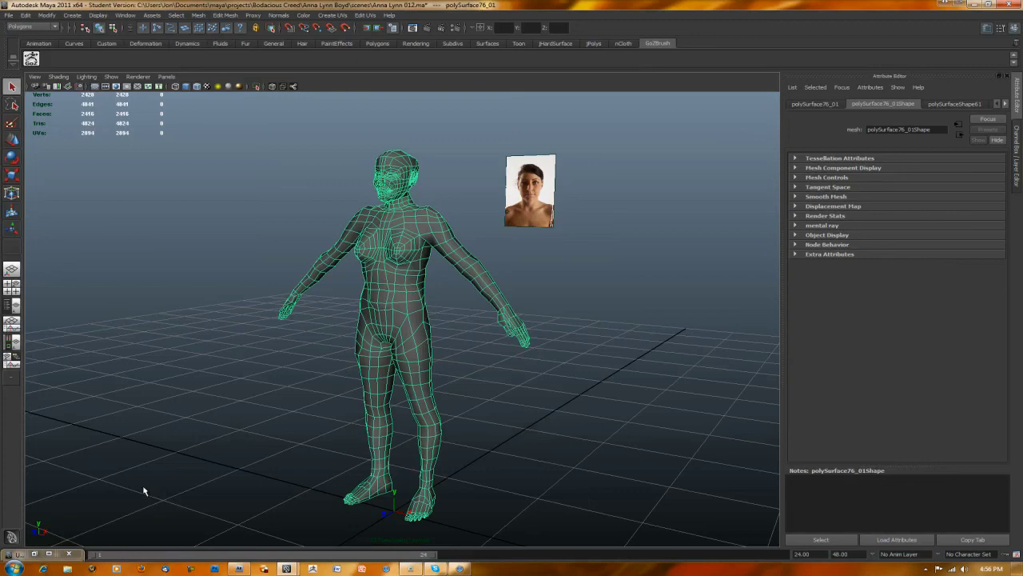
alt+drag(140, 494, 147, 490)
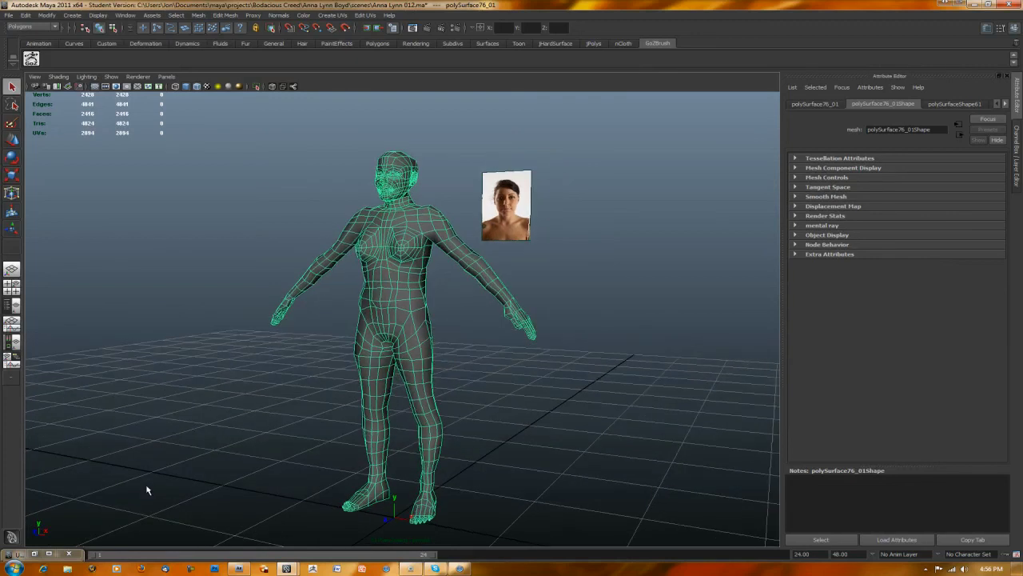
- Restore the minimized UV Texture Editor to display the returned mesh's unwrapped UVs
click(35, 555)
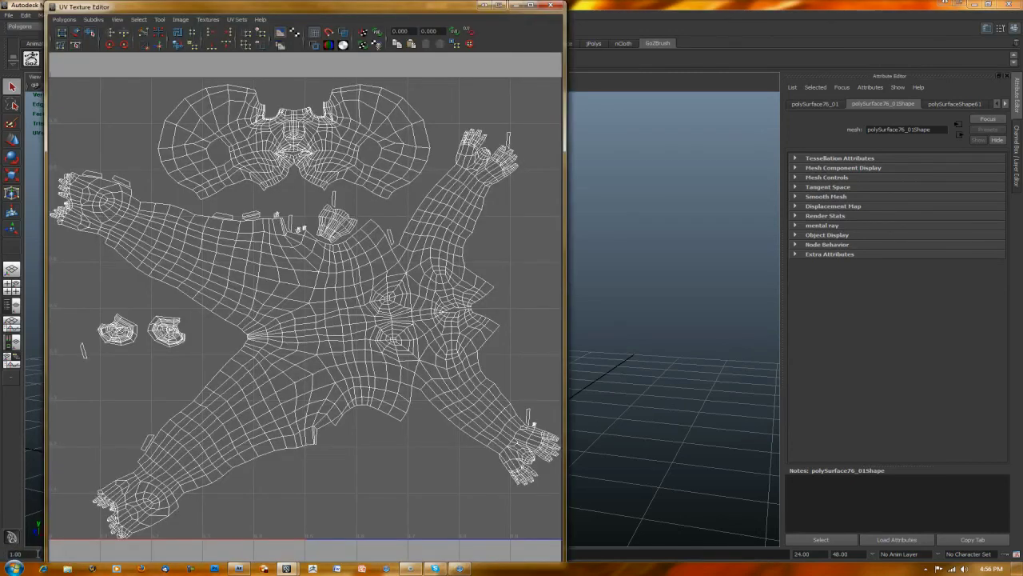